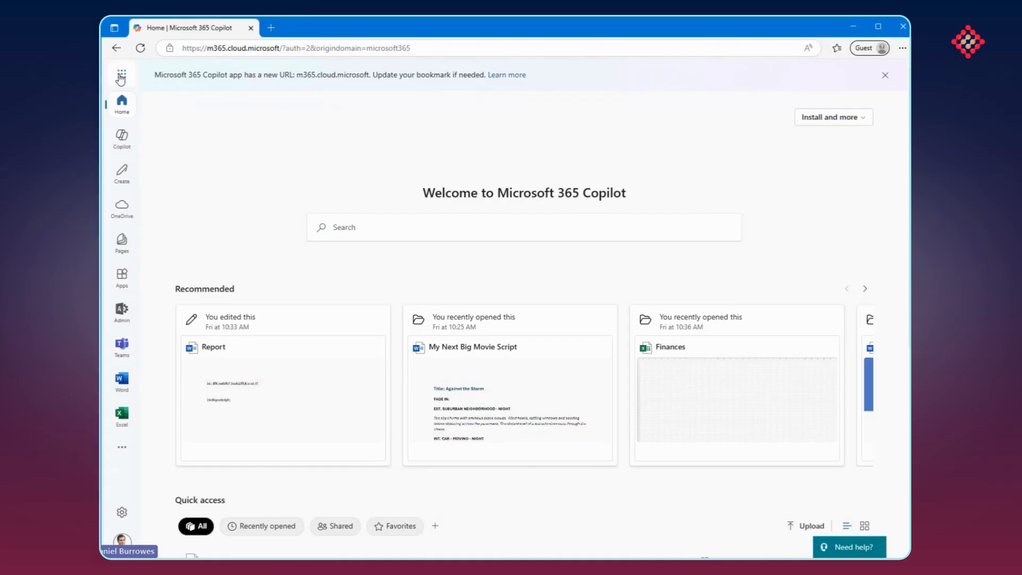
# Open the Bookings app from the Microsoft 365 apps
pyautogui.click(121, 76)
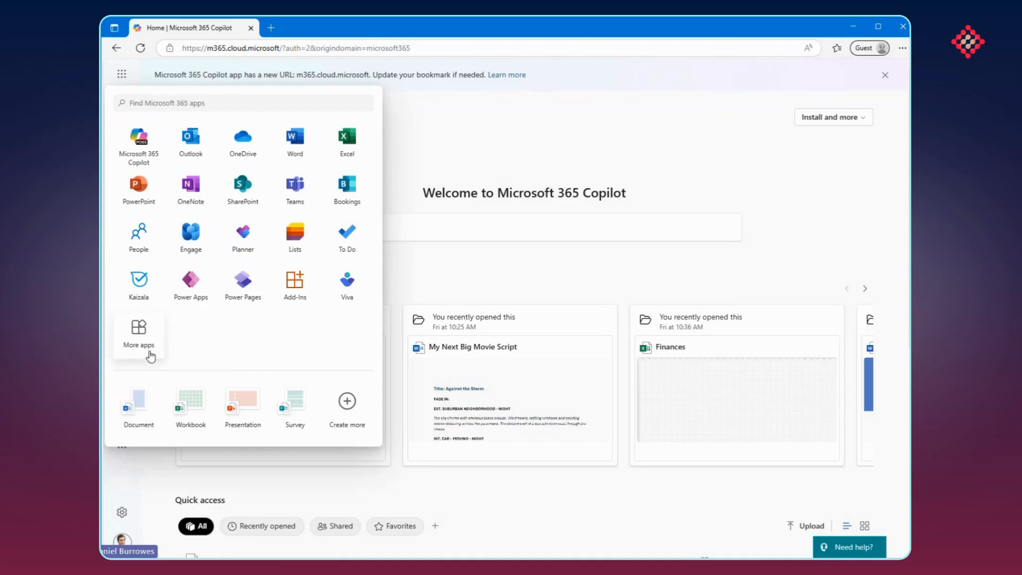
pyautogui.click(358, 195)
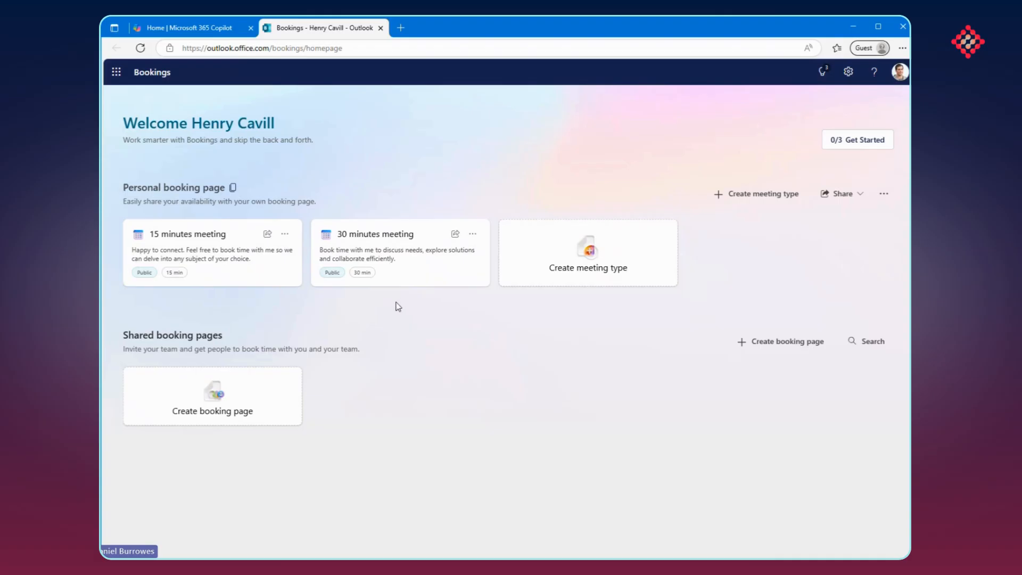
# Look at the options and settings of the 30 minutes meeting type, and return to the Bookings overview
pyautogui.click(472, 235)
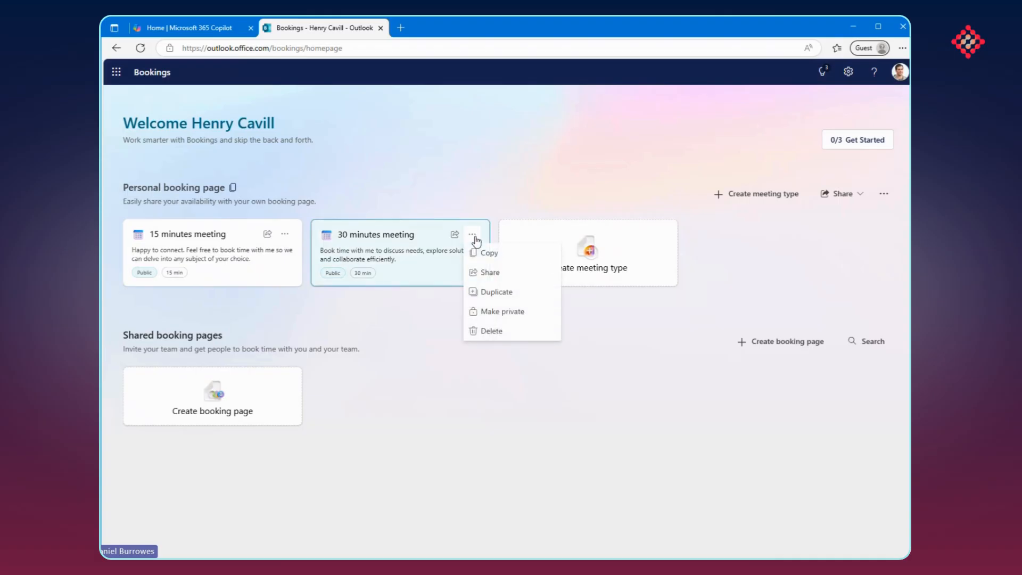
pyautogui.click(414, 257)
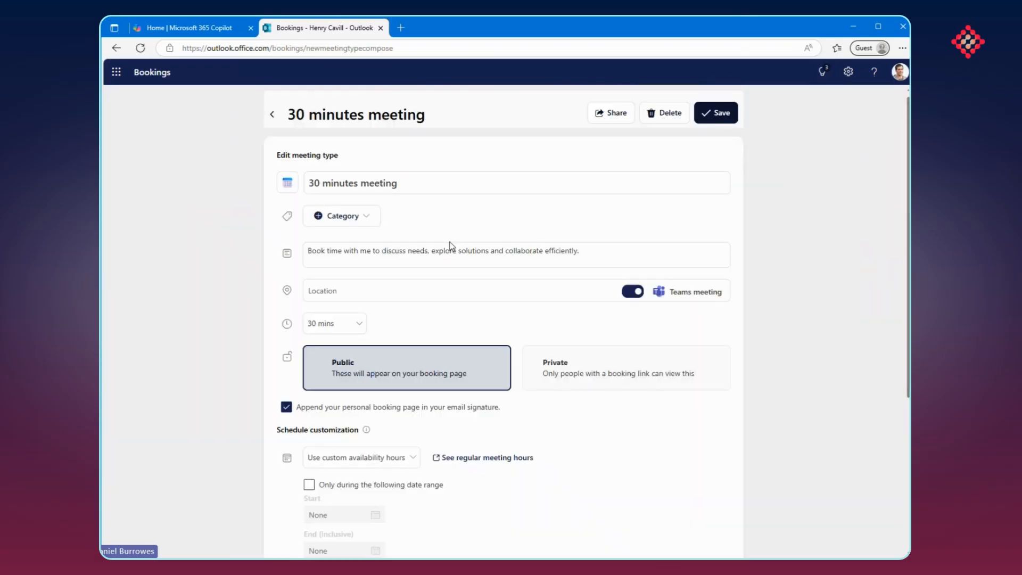
pyautogui.click(272, 114)
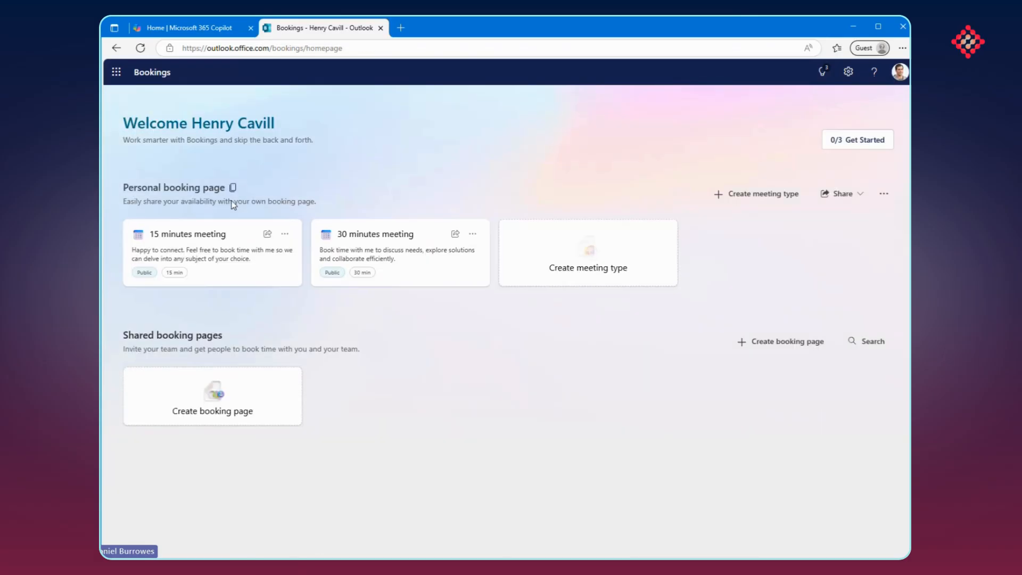
# Create a new personal meeting type titled "Welcome Meeting"
pyautogui.click(531, 273)
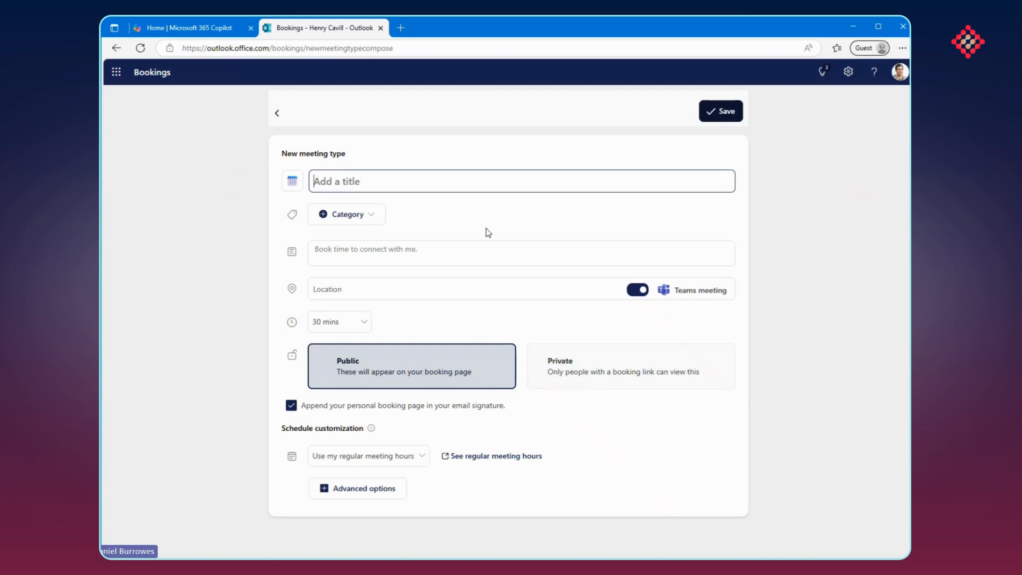
pyautogui.write('Wel')
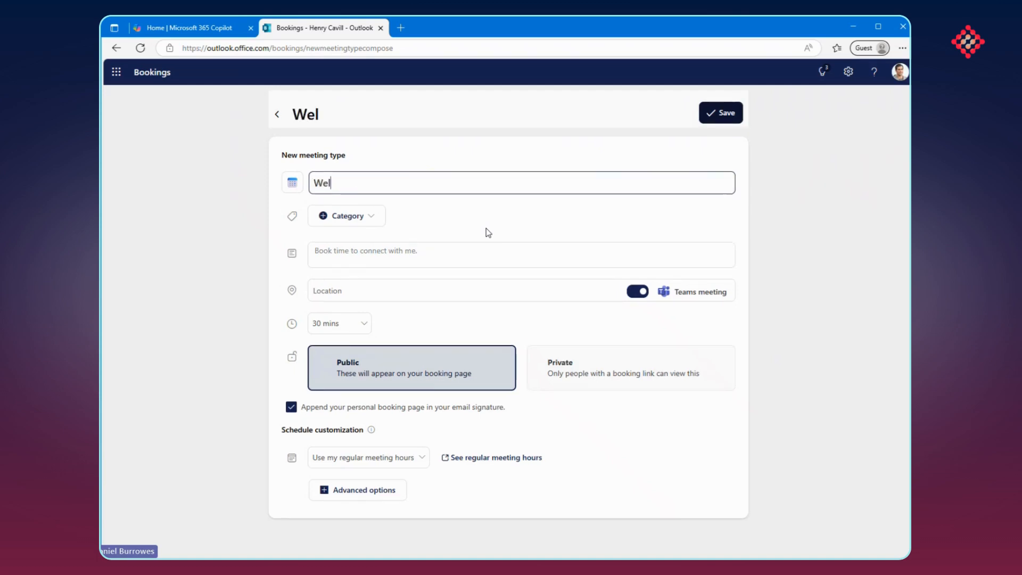
pyautogui.write('come Meeting')
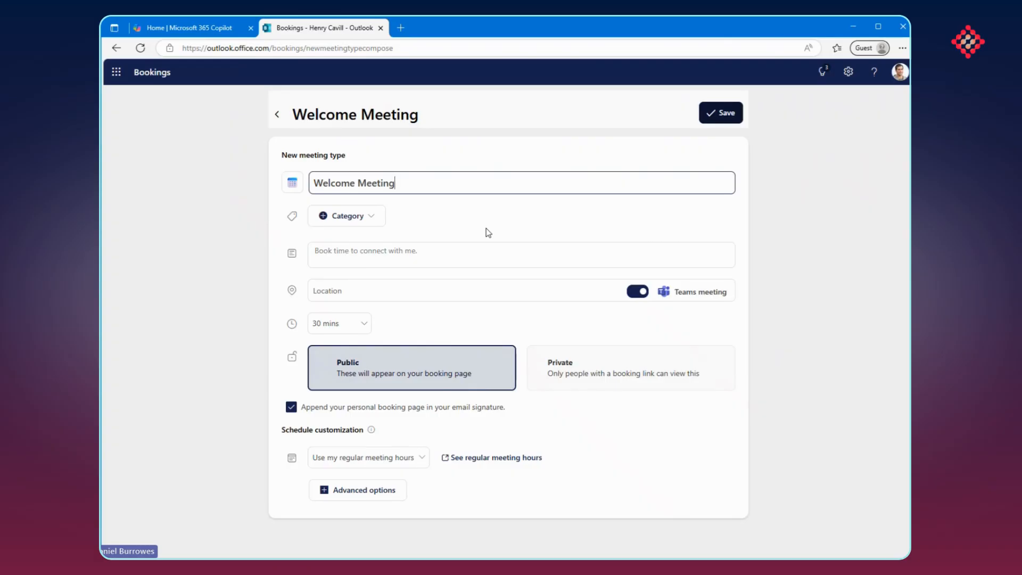
pyautogui.click(487, 232)
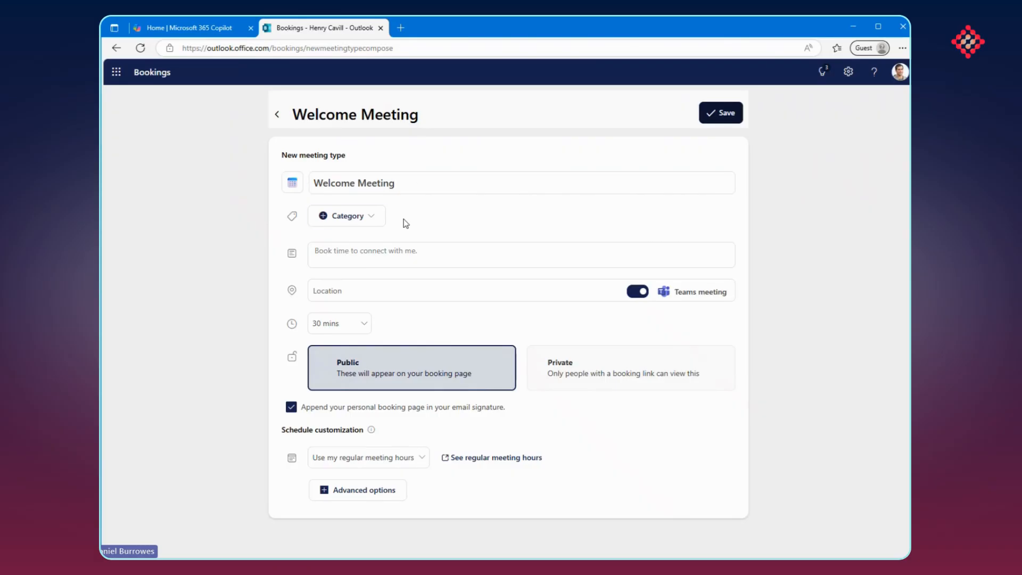
# Examine the available categories and the description field of the new meeting type
pyautogui.click(381, 218)
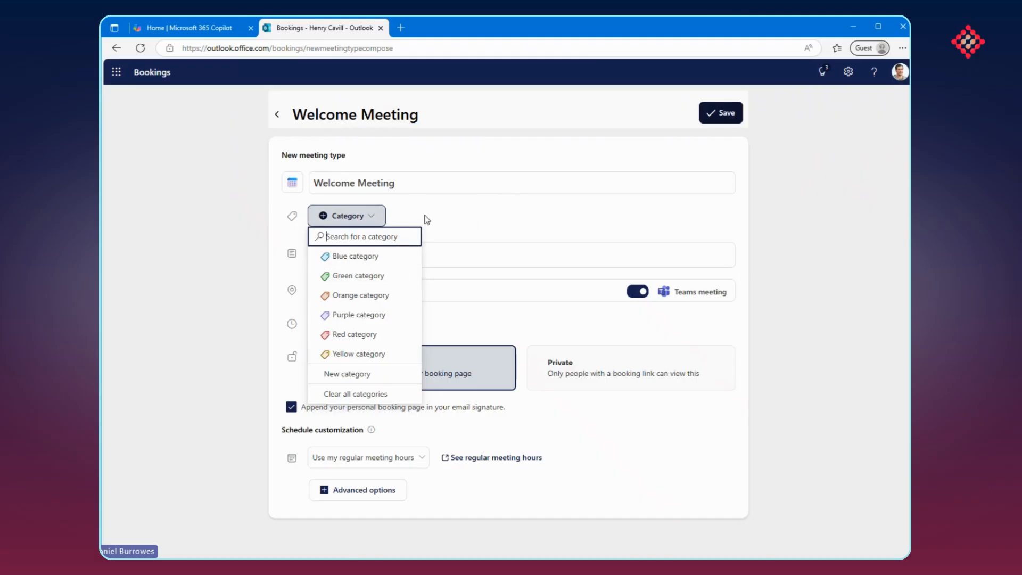
pyautogui.click(471, 223)
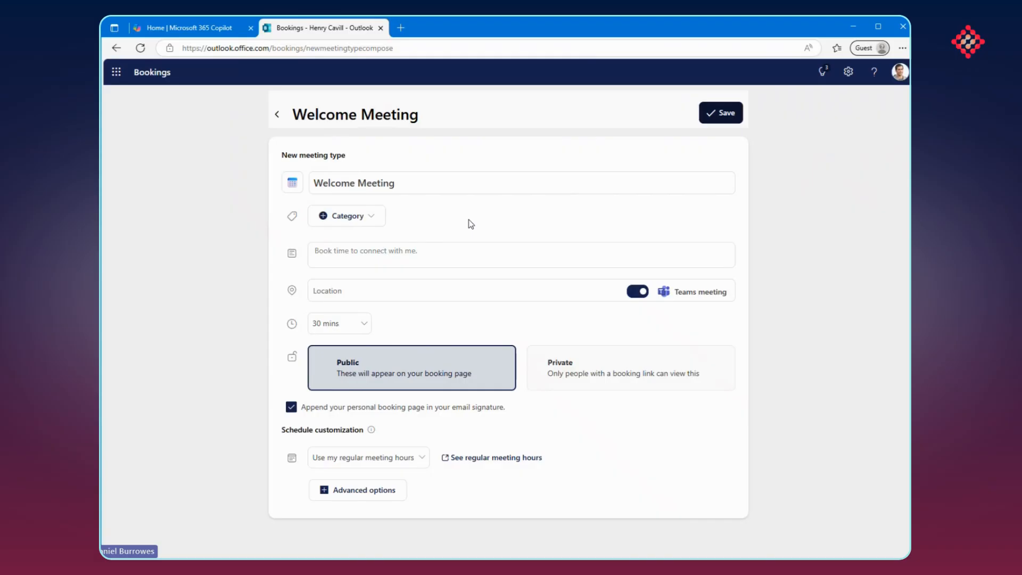
pyautogui.click(339, 256)
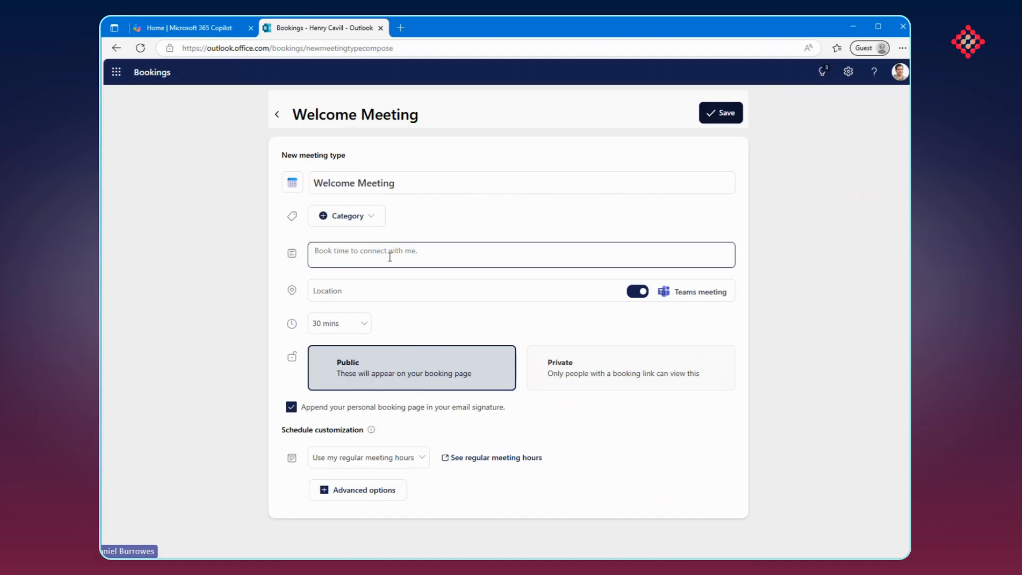
pyautogui.click(475, 224)
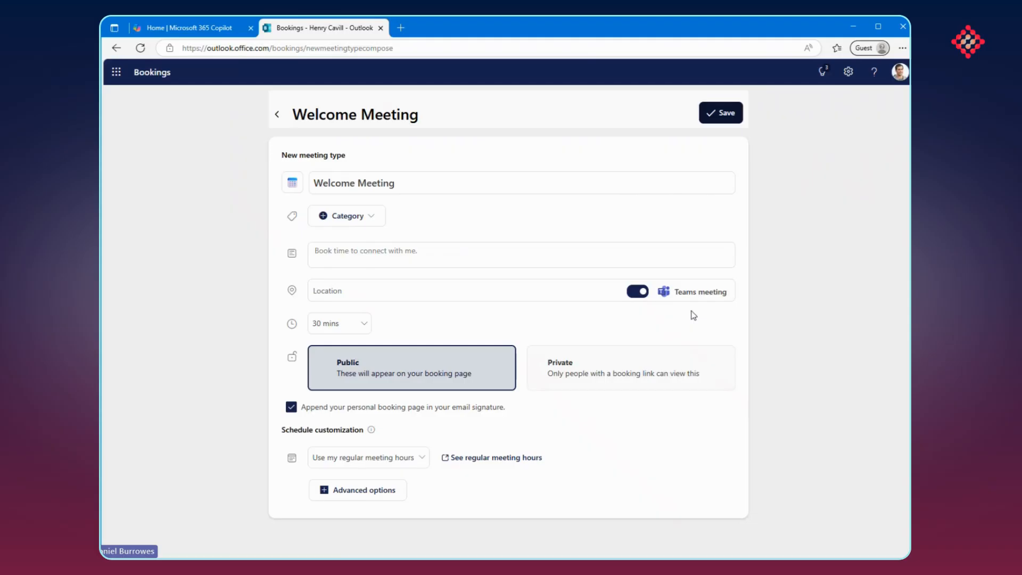
pyautogui.click(364, 326)
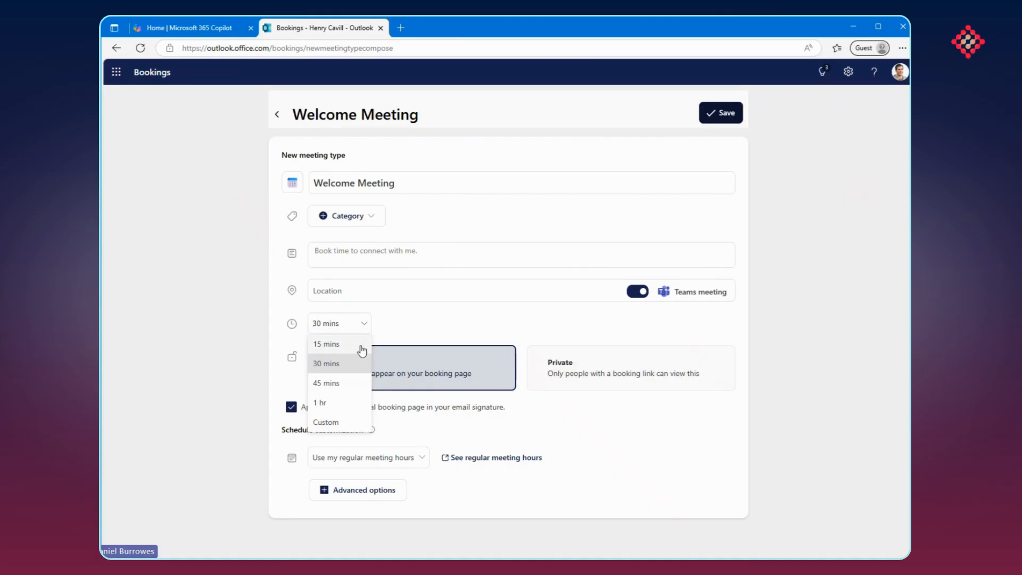
pyautogui.click(348, 421)
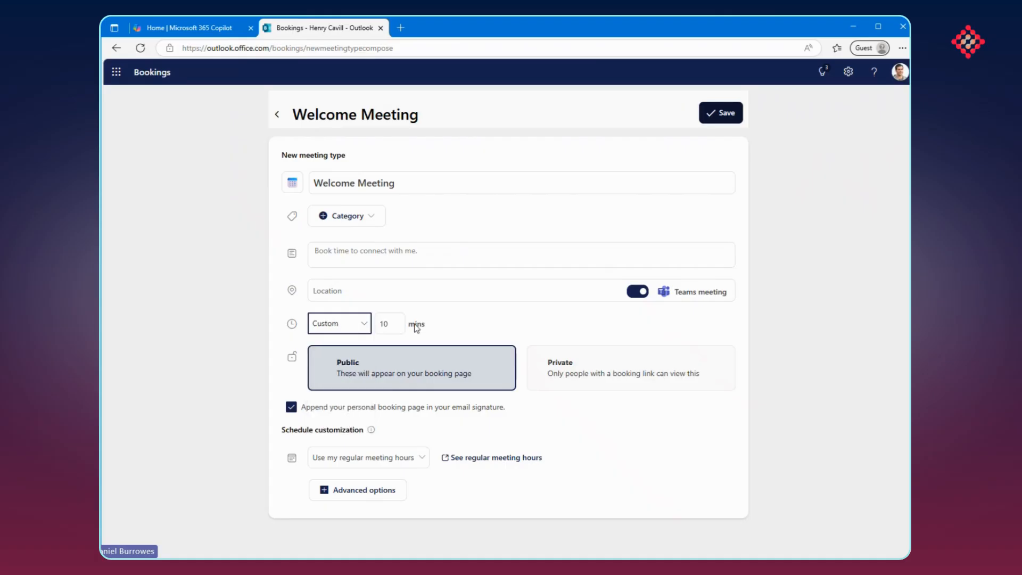
pyautogui.click(360, 330)
pyautogui.click(352, 362)
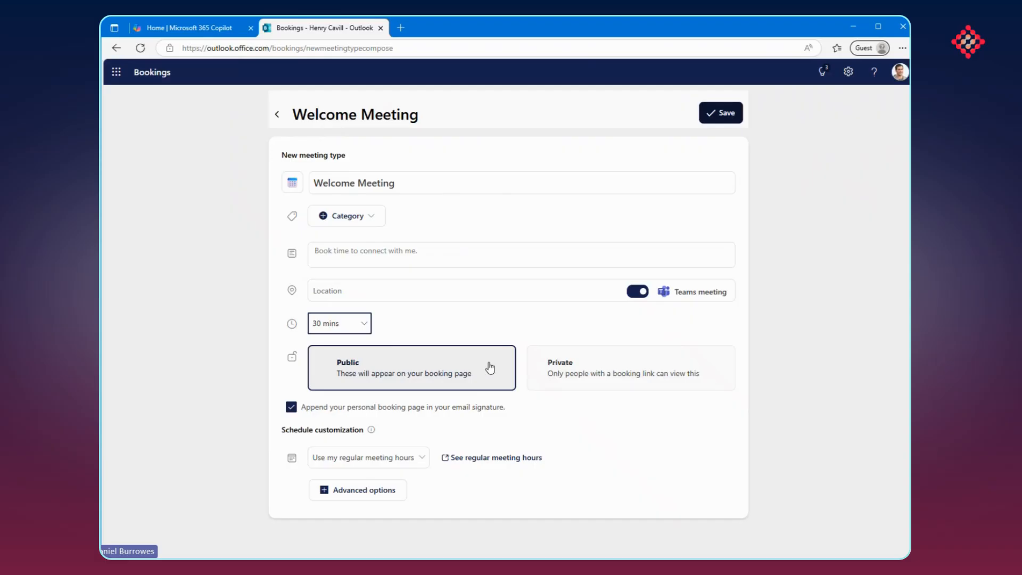
# Keep the meeting type public and disable appending the personal booking page to the email signature
pyautogui.click(405, 360)
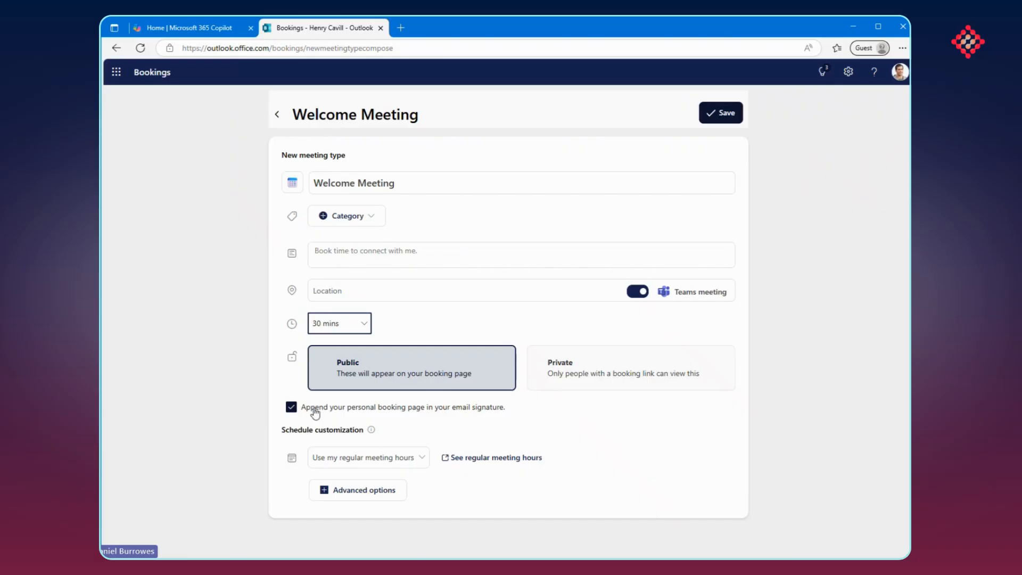
pyautogui.click(345, 409)
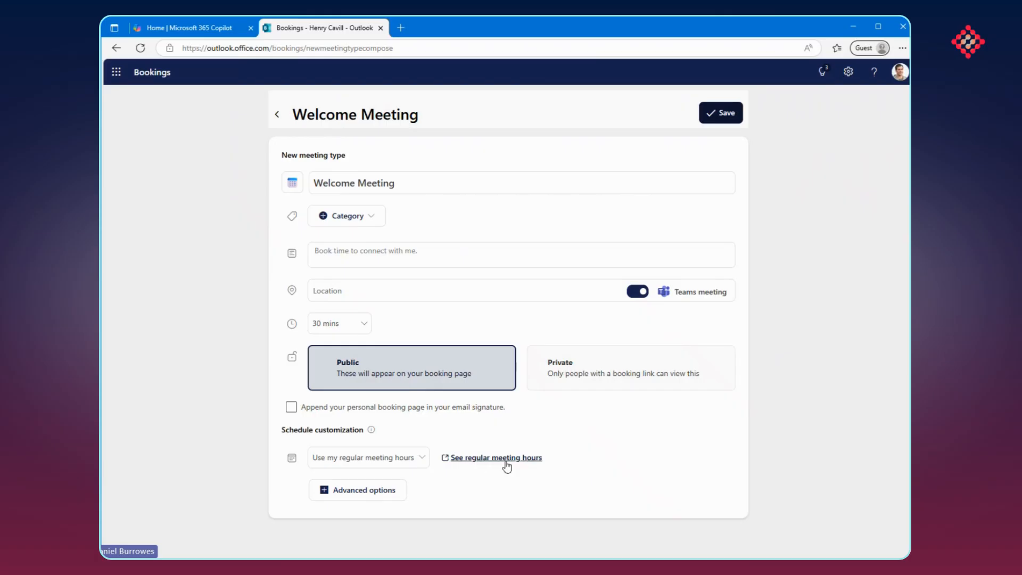
# Switch the meeting type's schedule customization to custom availability hours
pyautogui.click(416, 459)
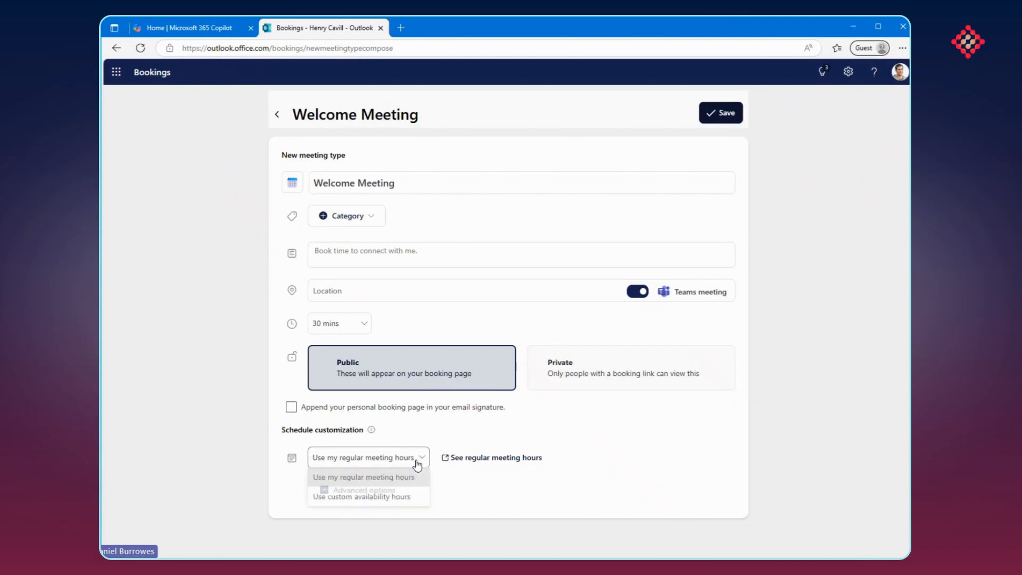
pyautogui.click(392, 500)
pyautogui.scroll(-4, 465, 432)
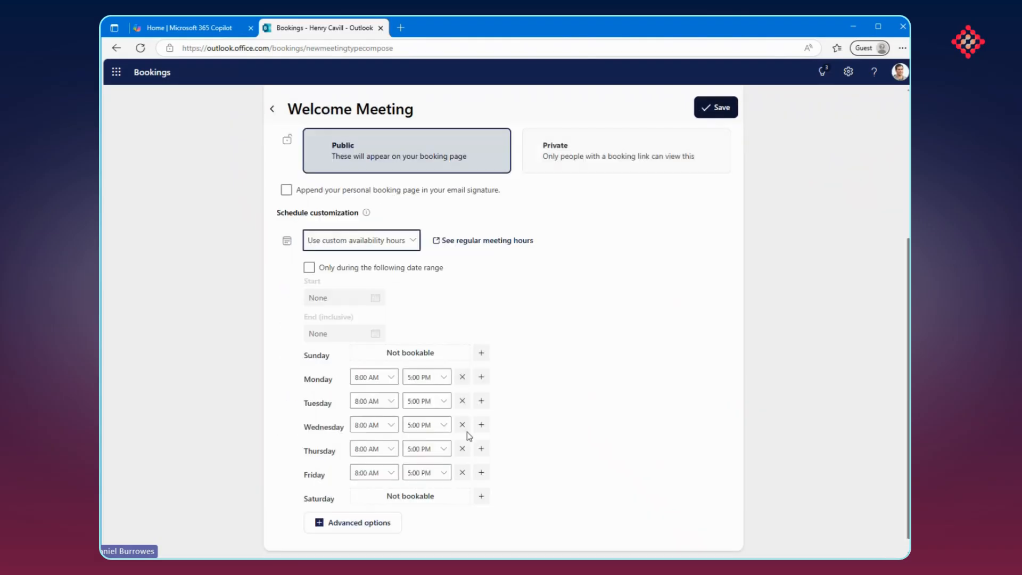
pyautogui.scroll(4, 545, 421)
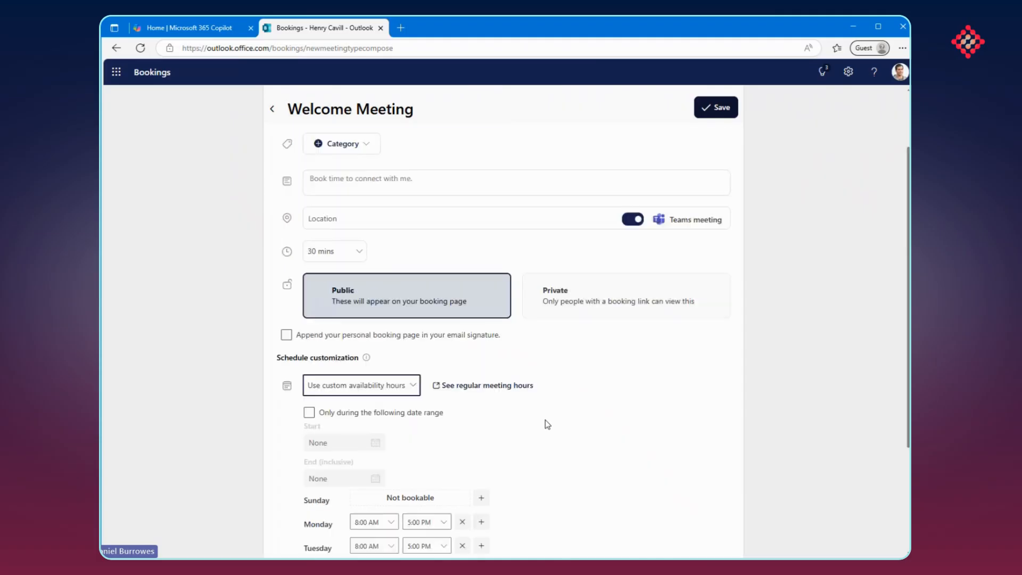
# Set the availability start time to 10:00 AM for Monday and Tuesday
pyautogui.scroll(-4, 553, 379)
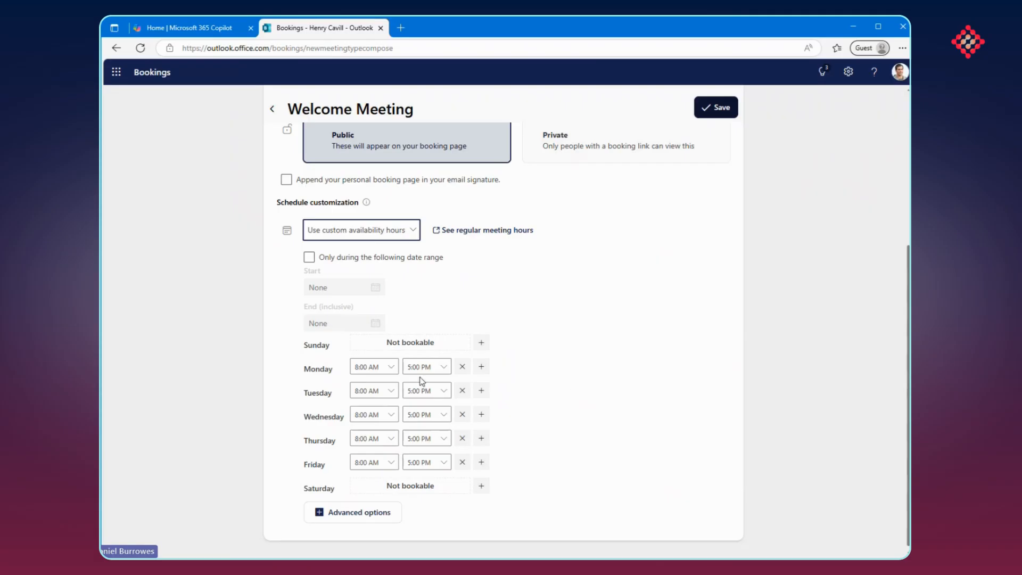
pyautogui.click(391, 367)
pyautogui.moveTo(395, 434); pyautogui.dragTo(395, 451)
pyautogui.click(388, 405)
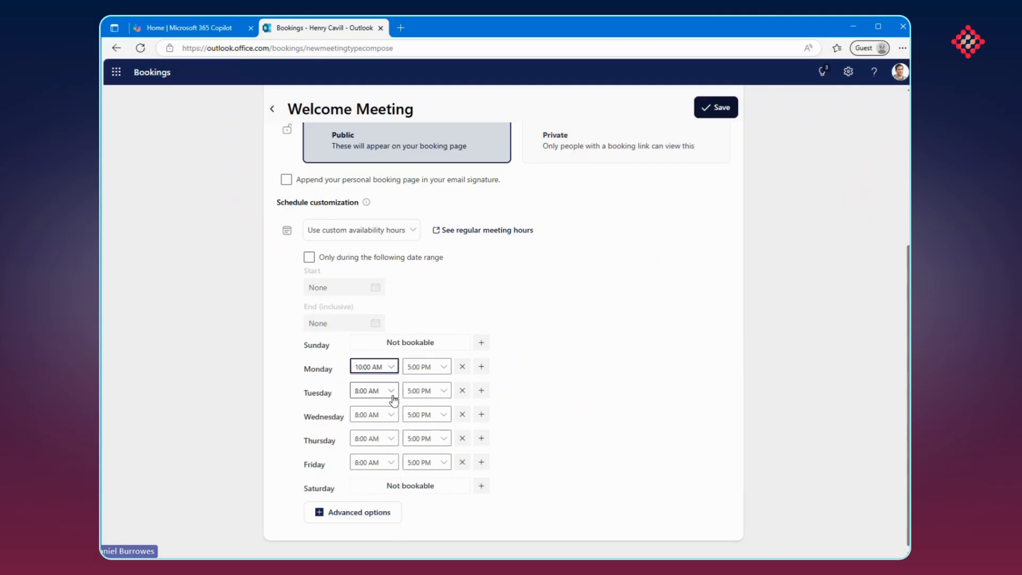
pyautogui.click(389, 397)
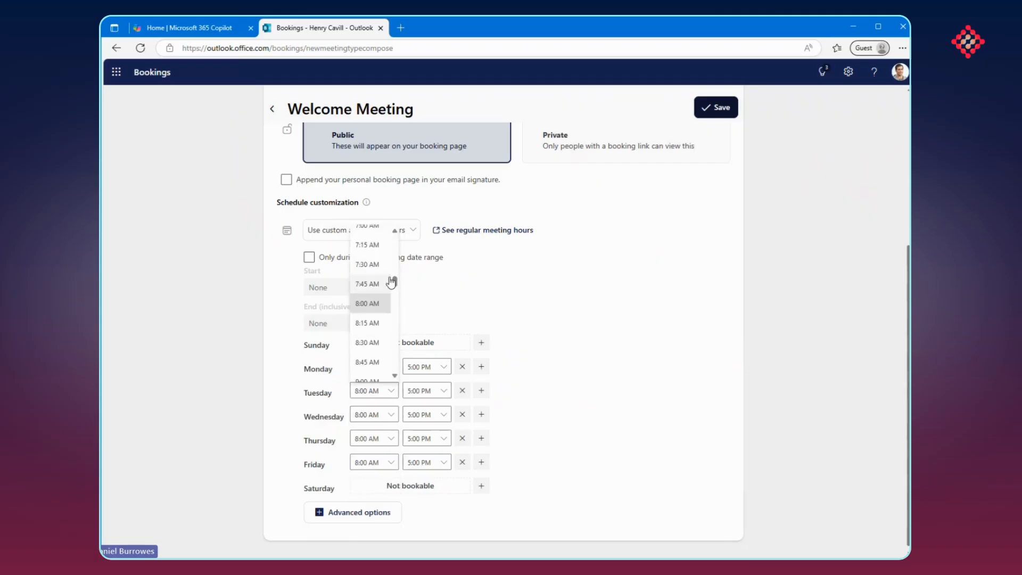
pyautogui.moveTo(395, 281); pyautogui.dragTo(394, 299)
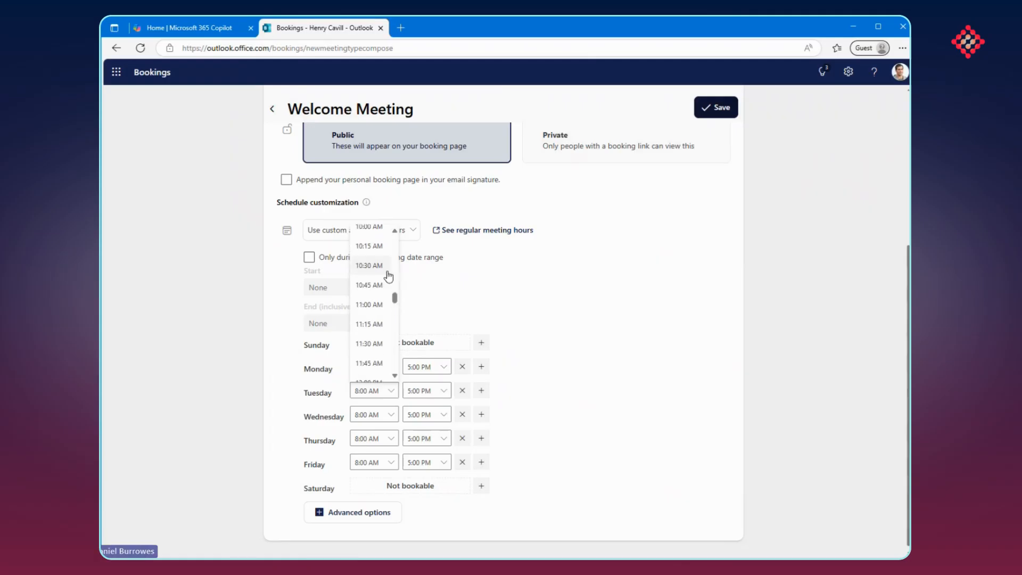
pyautogui.scroll(1, 374, 271)
pyautogui.scroll(-1, 373, 272)
pyautogui.click(374, 235)
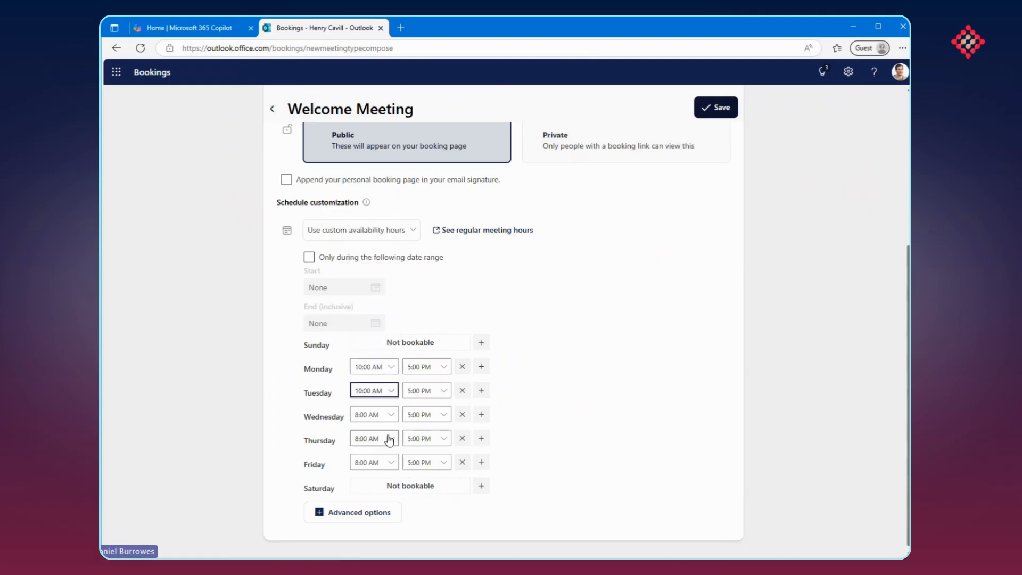
# Set the availability start time to 10:00 AM for Wednesday and Thursday
pyautogui.click(390, 414)
pyautogui.scroll(-3, 374, 351)
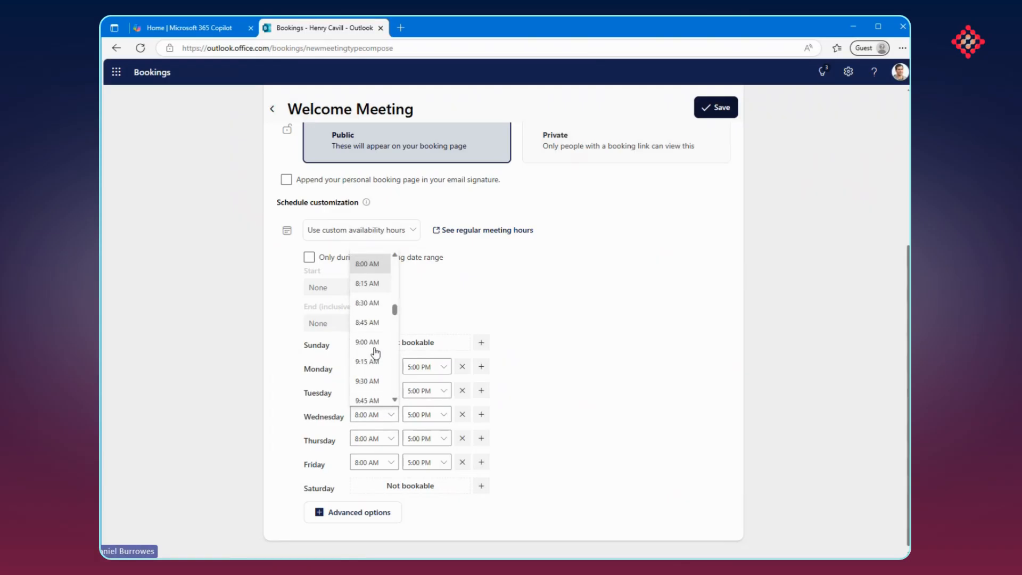
pyautogui.click(366, 369)
pyautogui.click(390, 438)
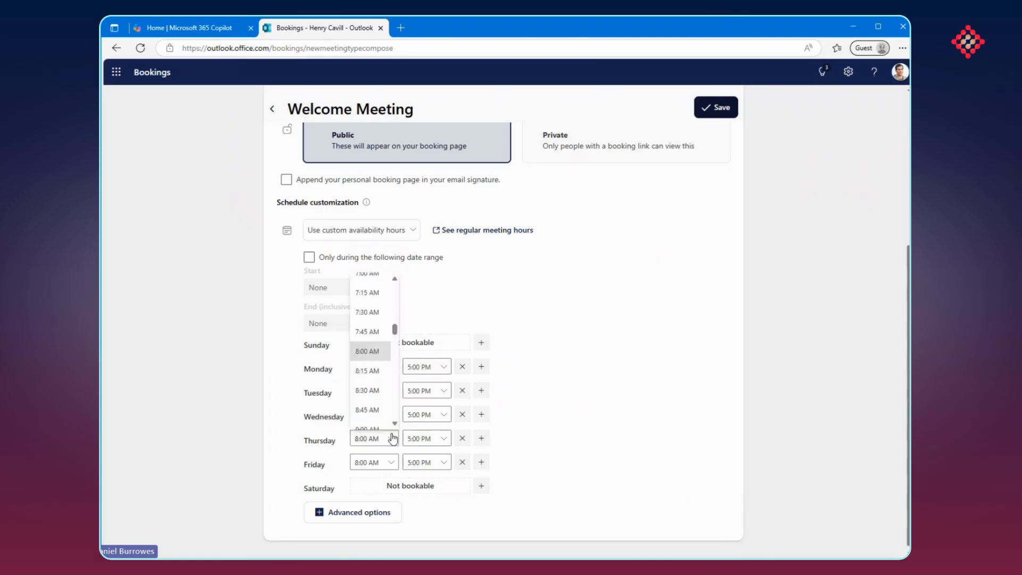
pyautogui.scroll(-3, 388, 412)
pyautogui.click(387, 408)
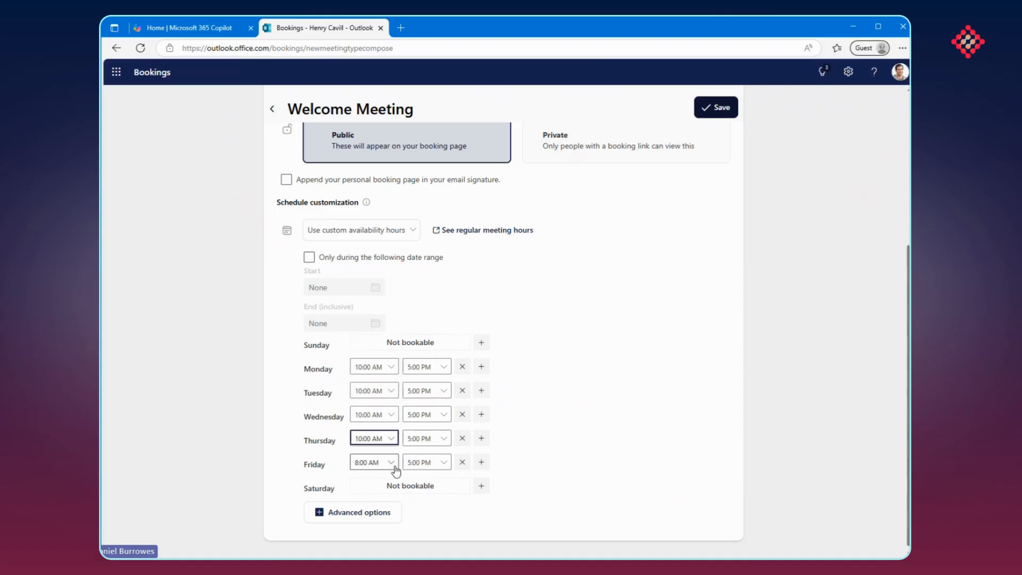
# Remove Friday's availability hours to make that day not bookable
pyautogui.click(392, 464)
pyautogui.scroll(-3, 389, 413)
pyautogui.click(369, 413)
pyautogui.click(461, 461)
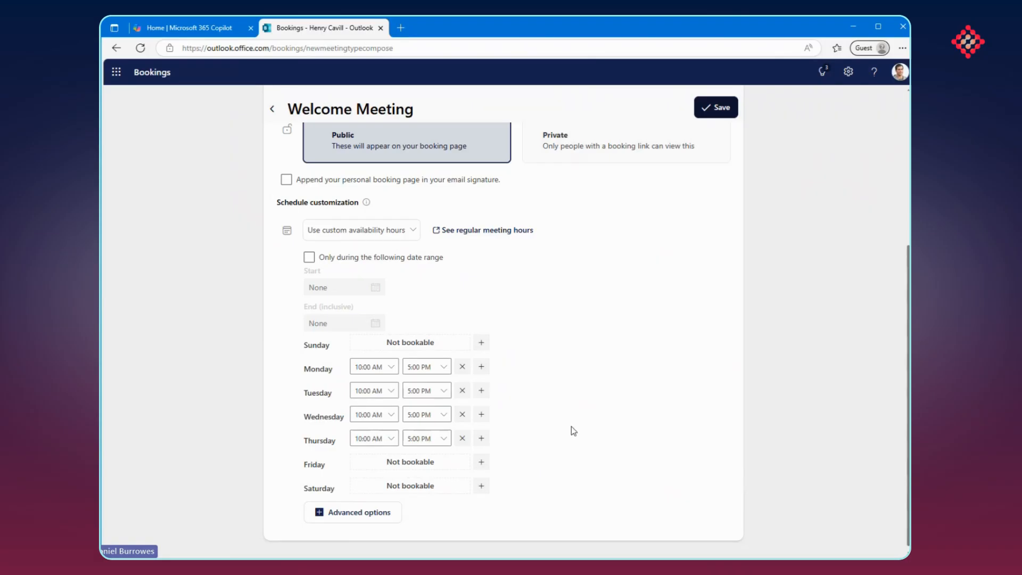
# Show the advanced options and set the buffer time before and after the meeting to 30 mins each
pyautogui.click(352, 514)
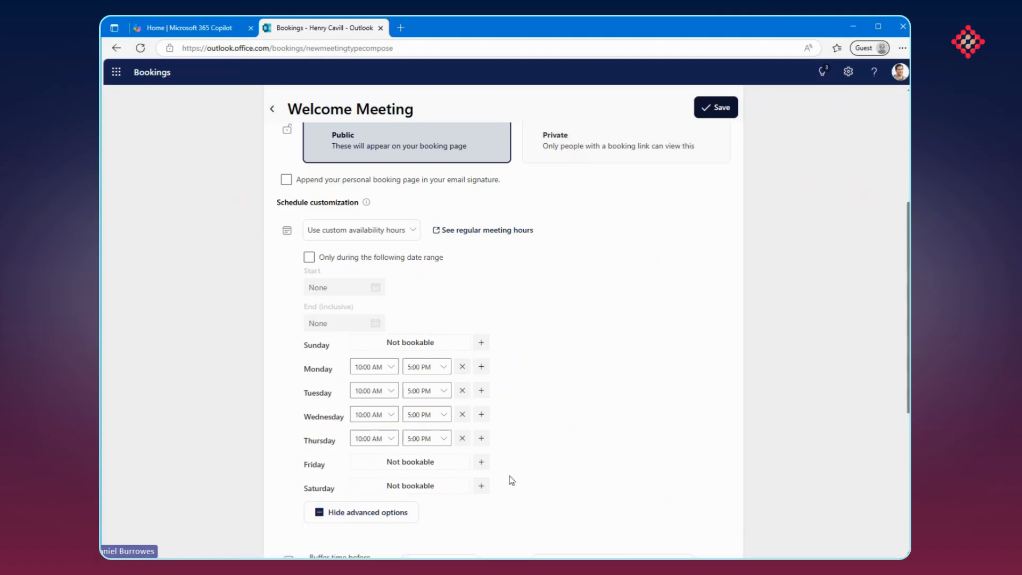
pyautogui.scroll(-5, 557, 424)
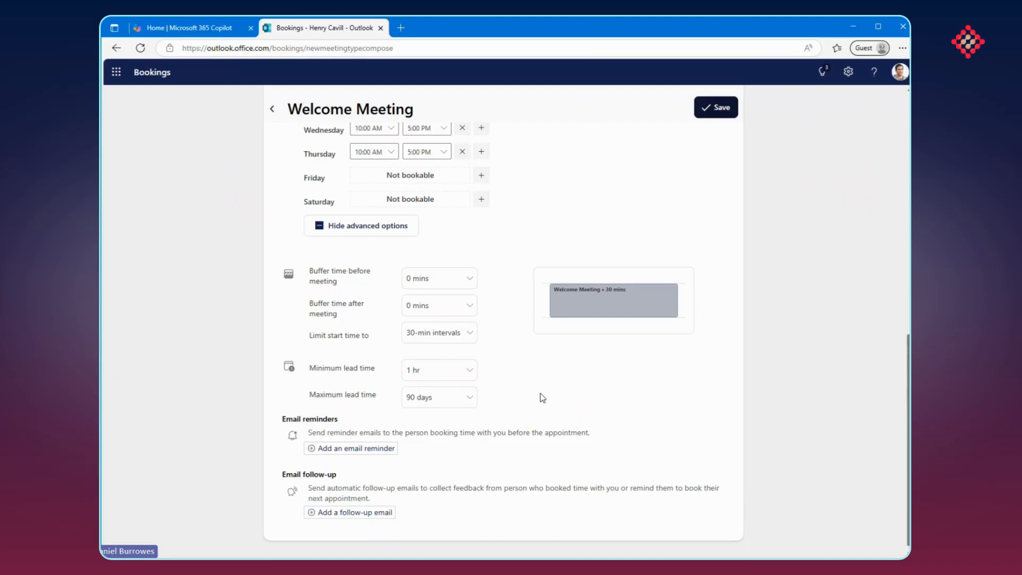
pyautogui.click(432, 279)
pyautogui.click(453, 377)
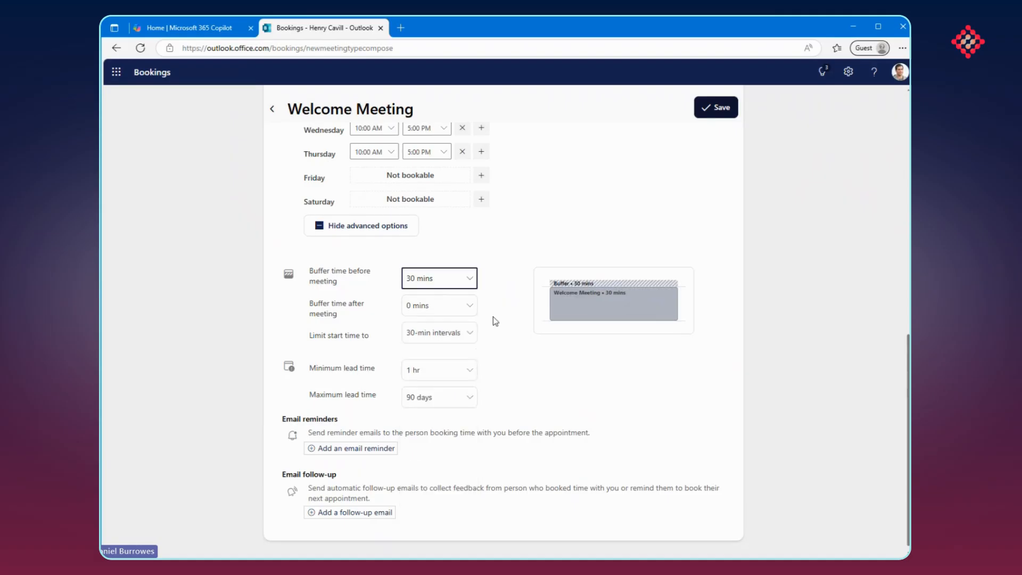
pyautogui.click(453, 306)
pyautogui.click(442, 404)
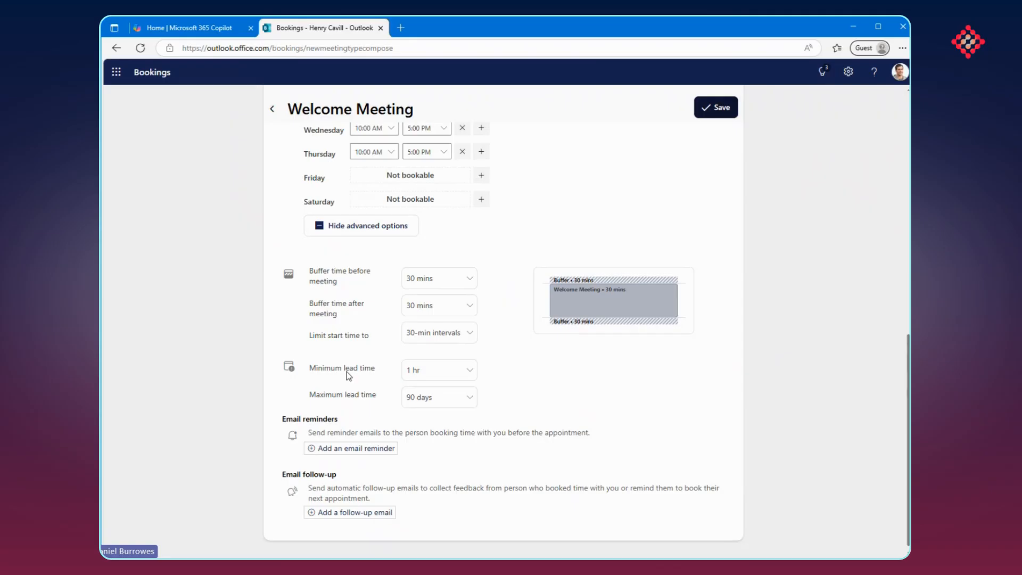
# Review the available choices for the minimum and maximum lead time
pyautogui.click(443, 376)
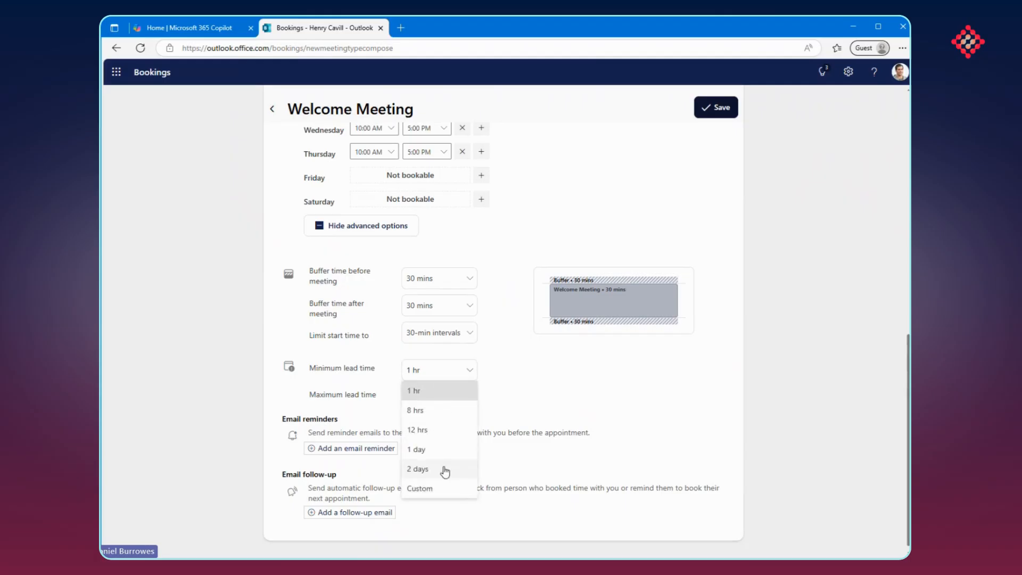
pyautogui.click(536, 393)
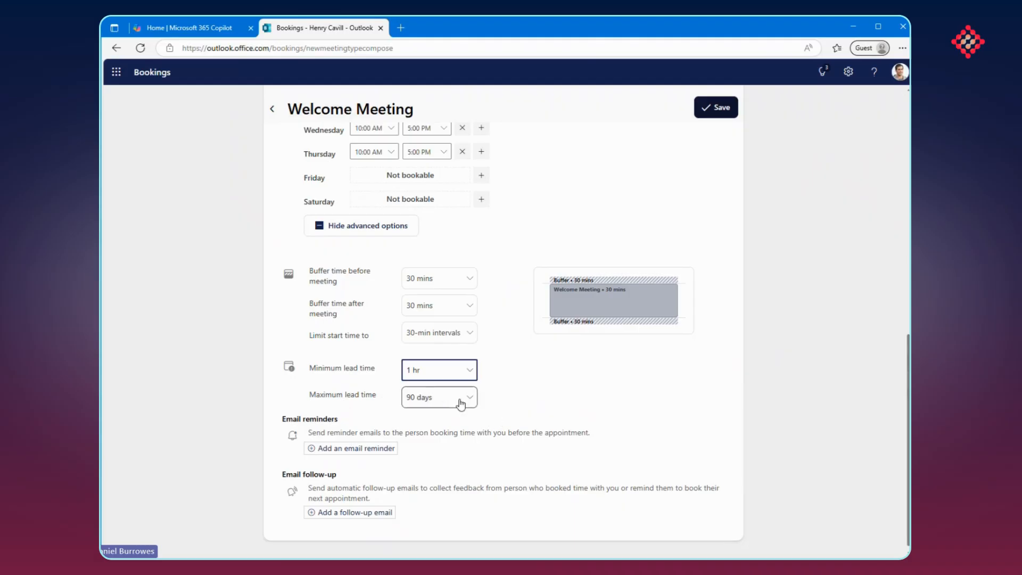
pyautogui.click(526, 405)
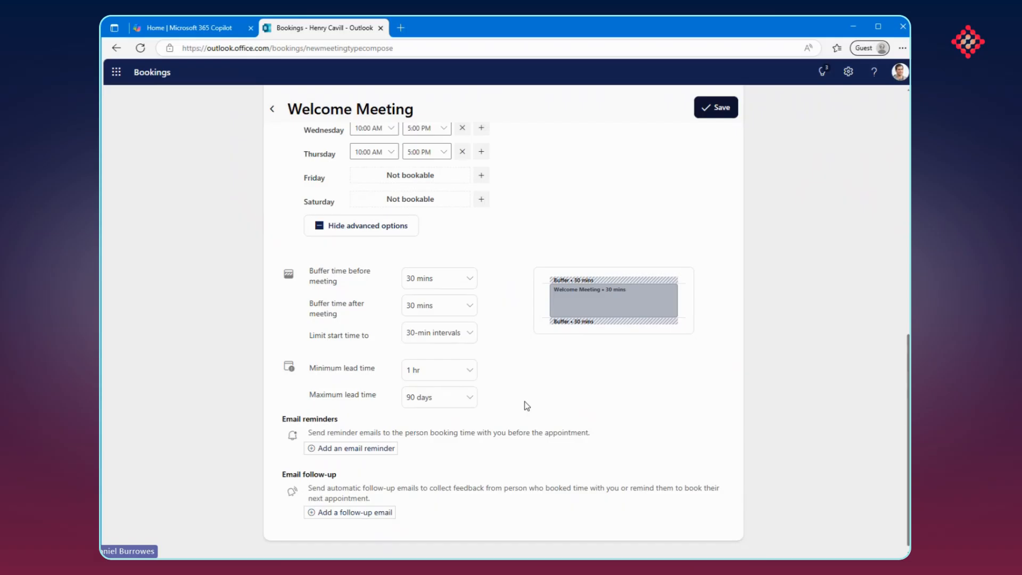
pyautogui.click(354, 449)
pyautogui.scroll(-4, 515, 439)
pyautogui.click(394, 305)
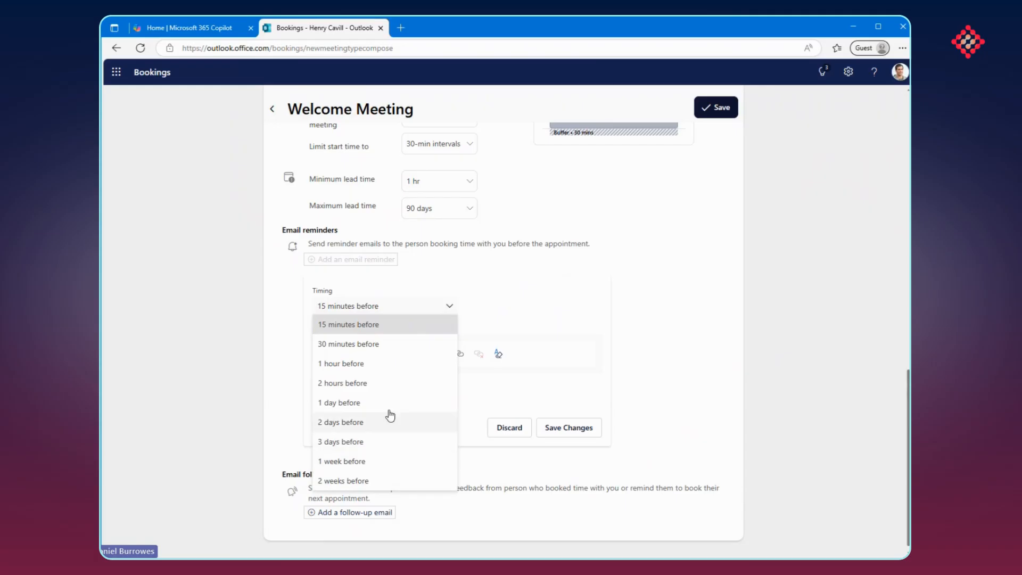
pyautogui.click(388, 369)
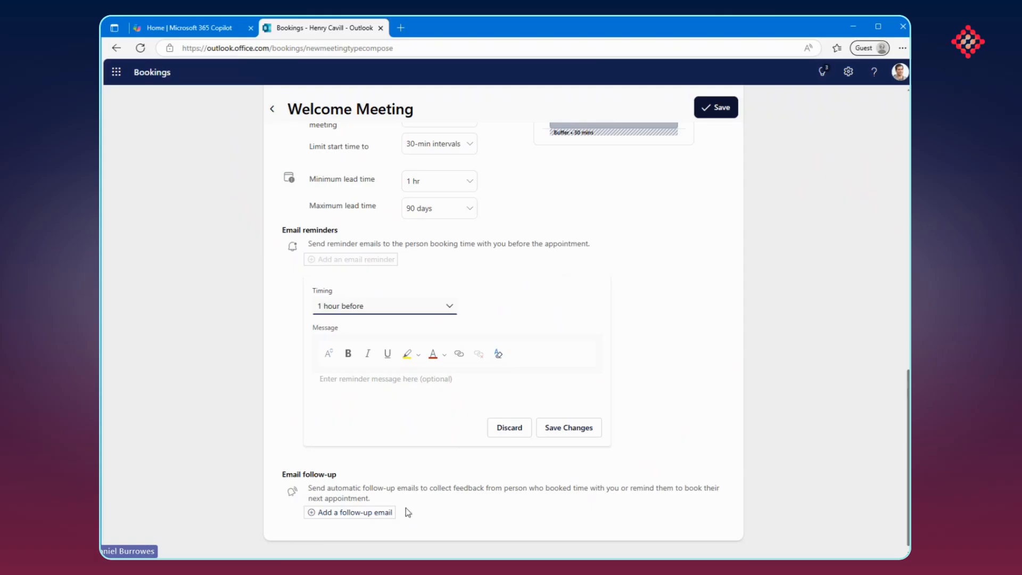
pyautogui.click(348, 519)
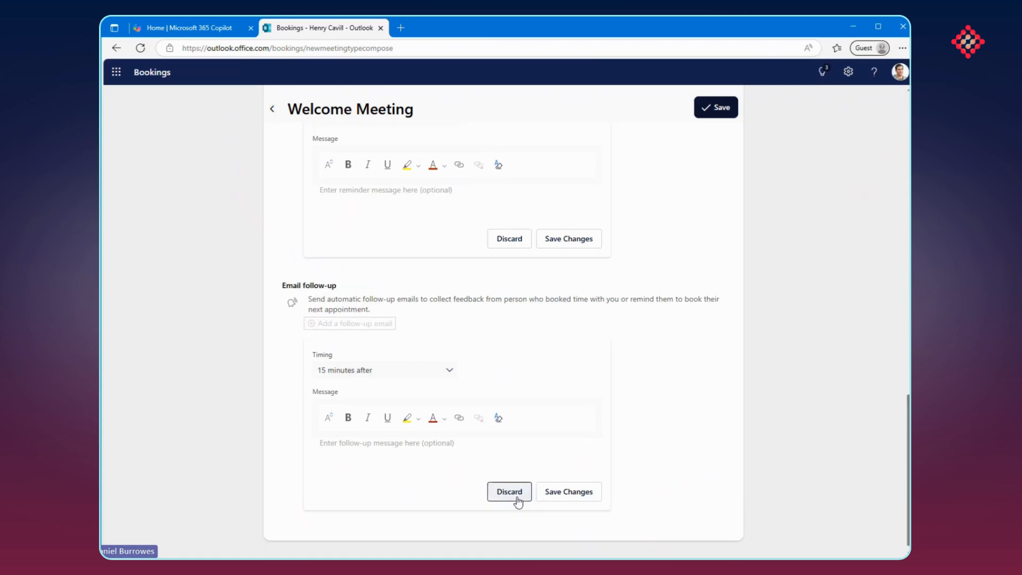
pyautogui.click(449, 370)
pyautogui.click(341, 293)
pyautogui.click(329, 464)
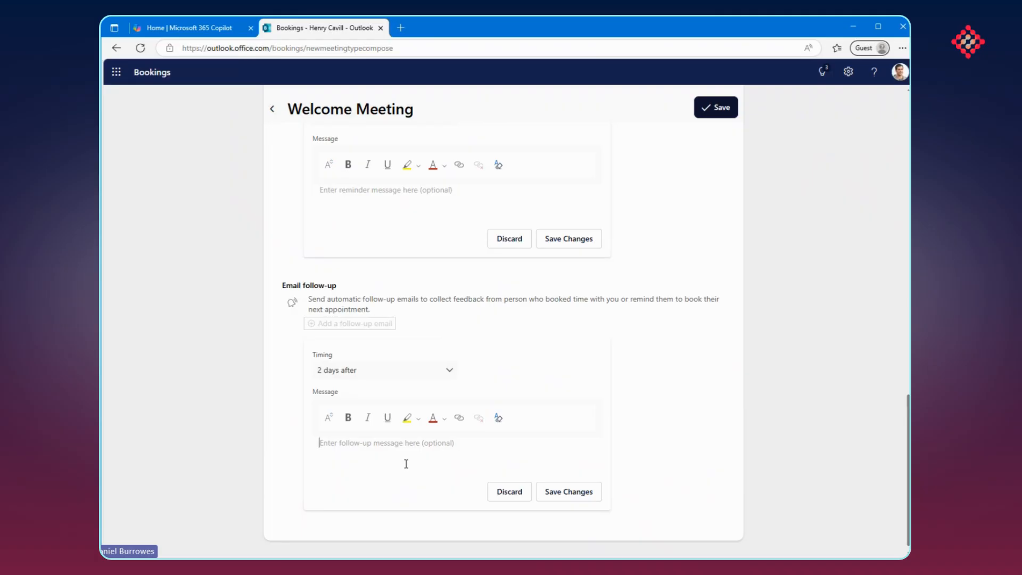
pyautogui.click(509, 491)
pyautogui.click(510, 427)
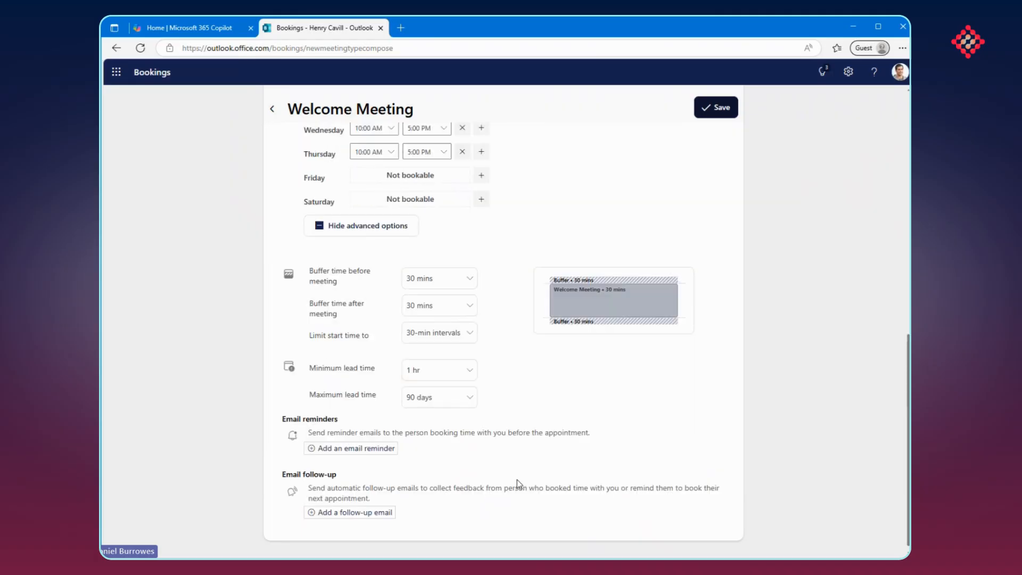
# Save the Welcome Meeting type to the personal booking page
pyautogui.scroll(5, 516, 479)
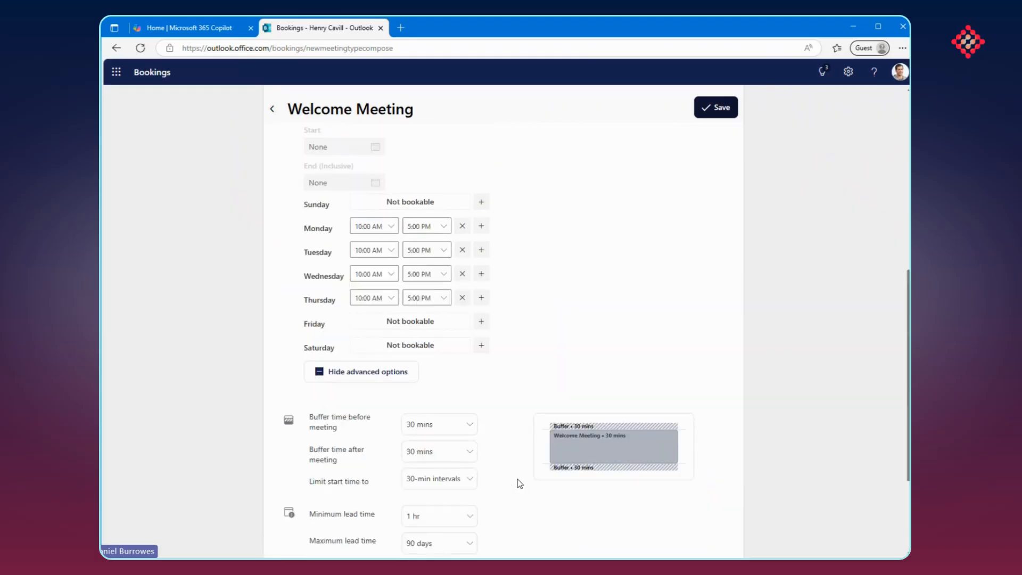
pyautogui.scroll(7, 519, 481)
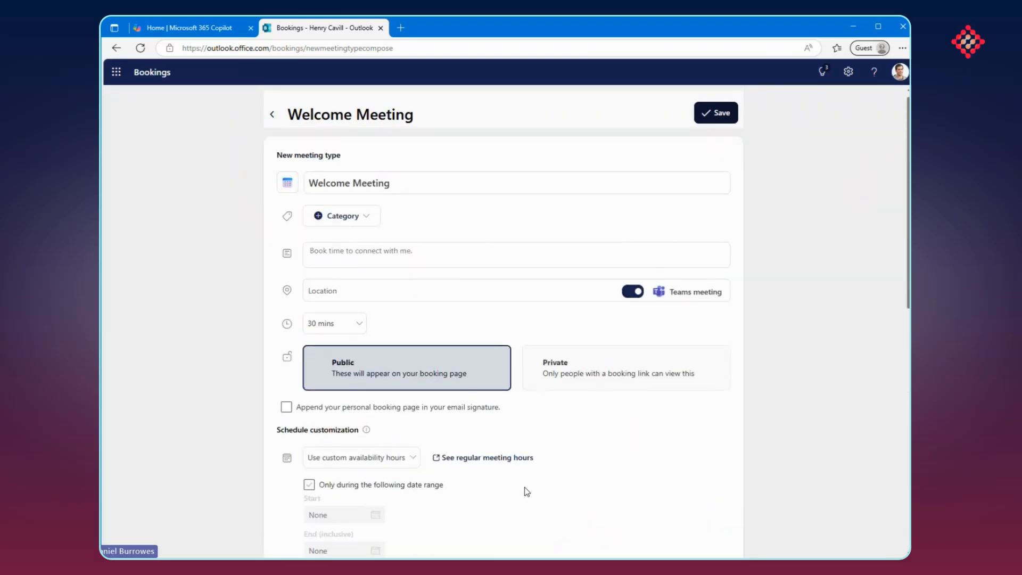
pyautogui.click(719, 114)
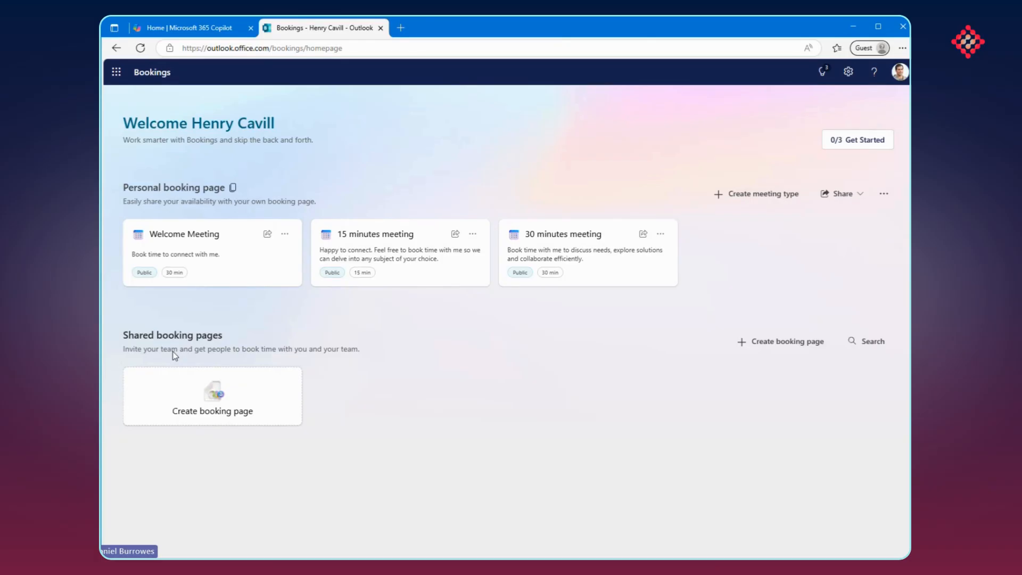
pyautogui.click(269, 412)
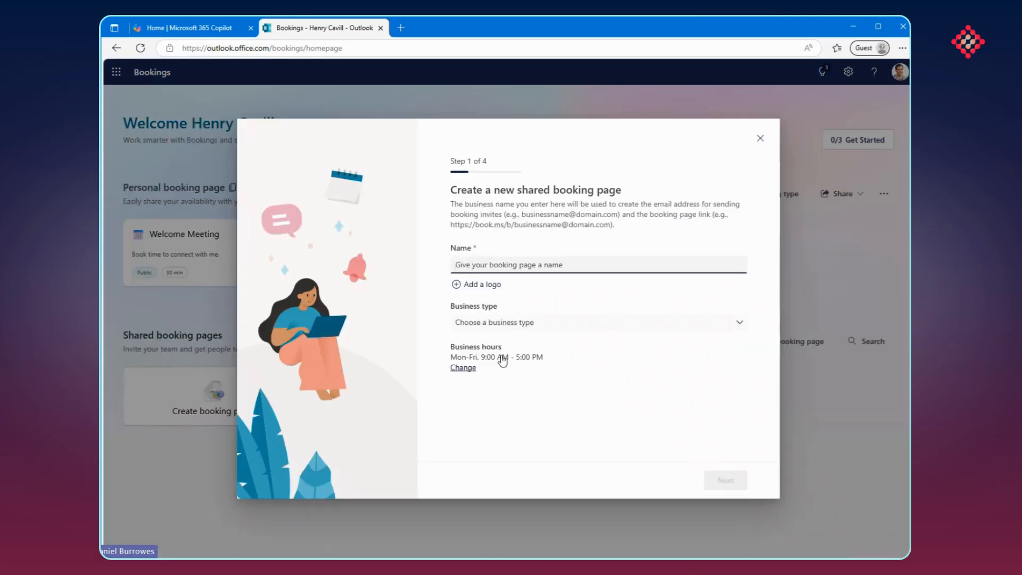
pyautogui.click(577, 327)
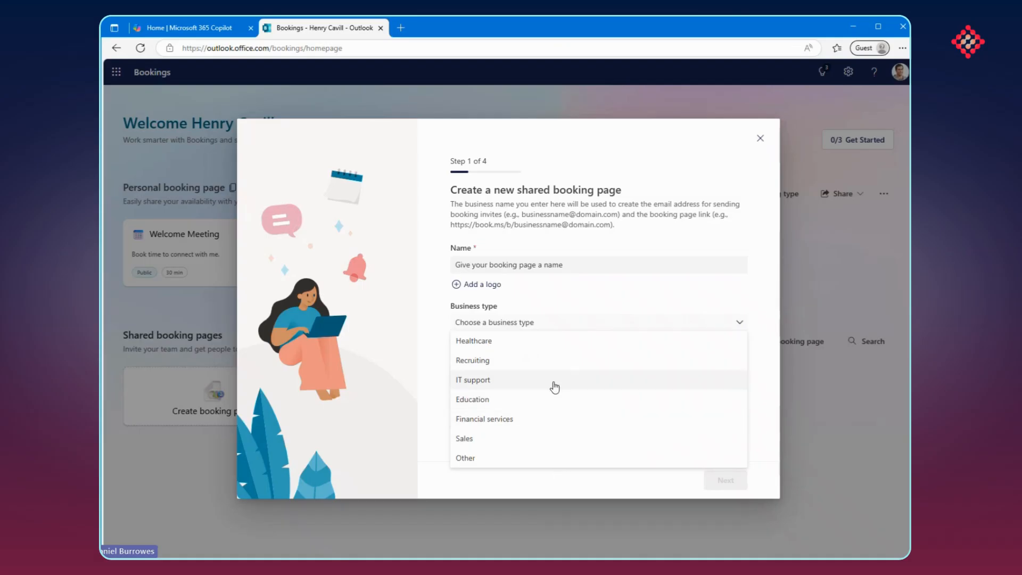
pyautogui.click(546, 421)
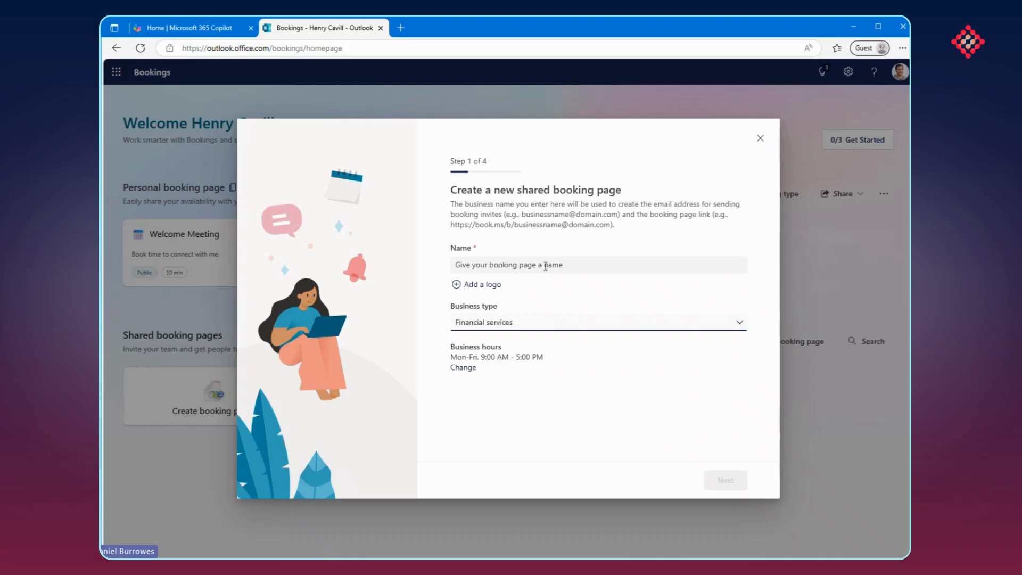
pyautogui.click(761, 139)
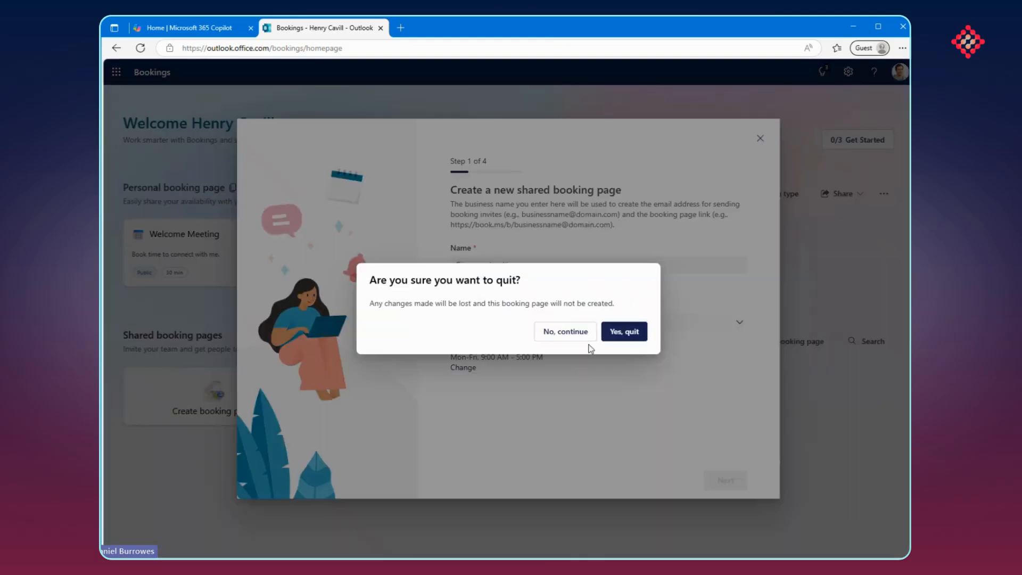
pyautogui.click(618, 336)
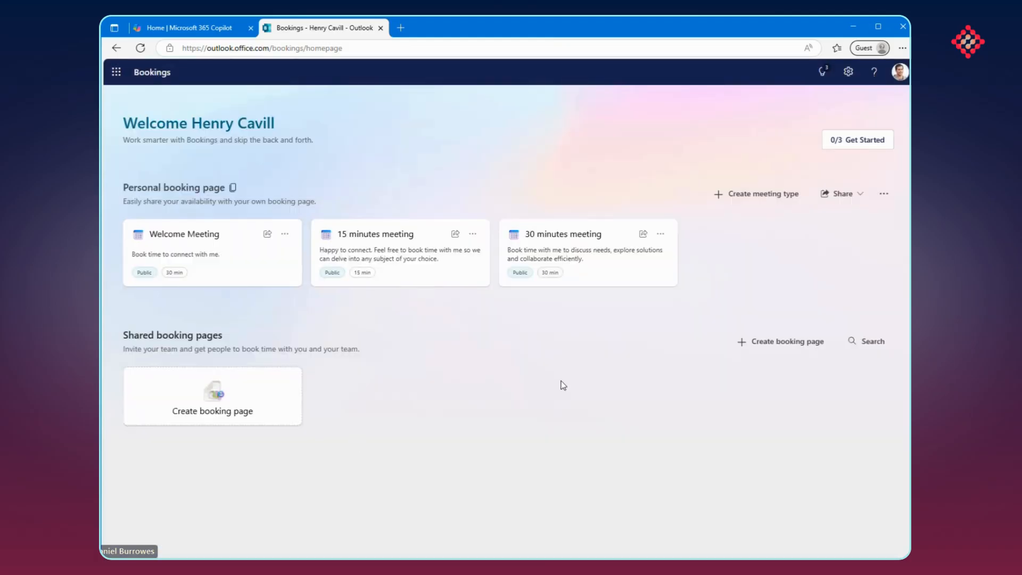
# Copy the personal booking page link and open it in a new browser tab
pyautogui.click(233, 187)
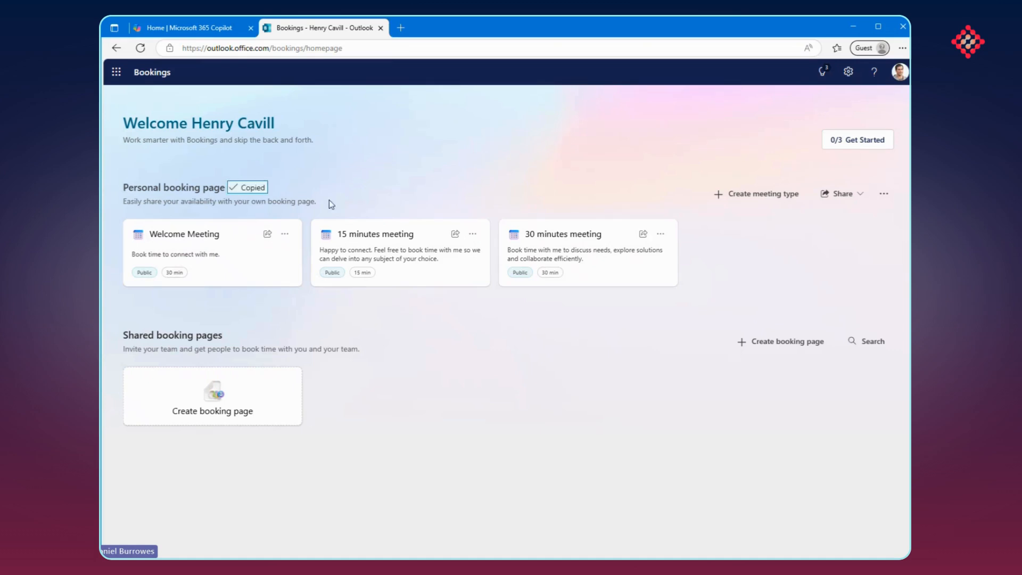
pyautogui.click(400, 28)
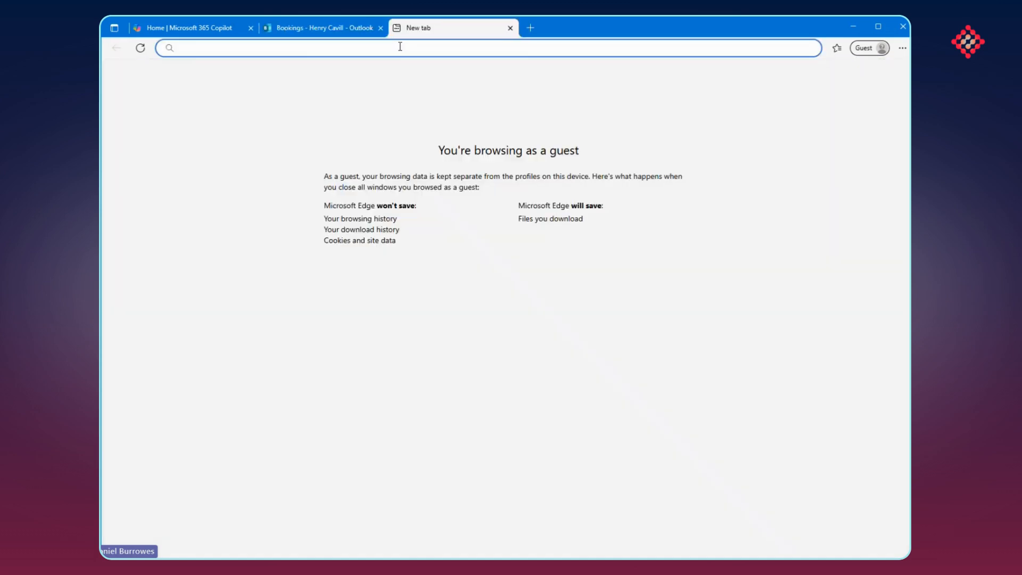
pyautogui.hotkey('ctrl', 'v')
pyautogui.press('Return')
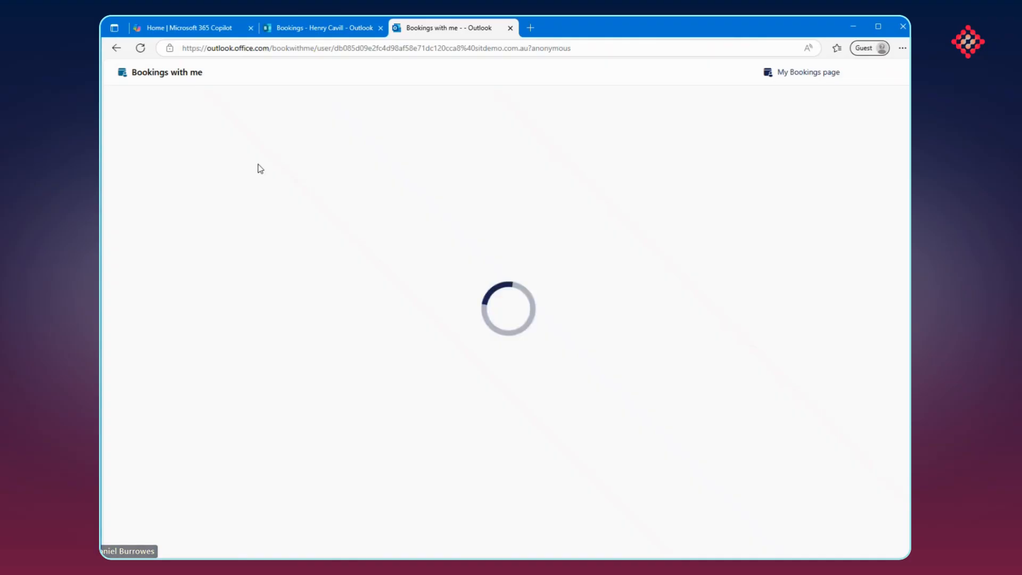
# Choose the Welcome Meeting type and select the 10:30 AM slot on Wednesday, May 28
pyautogui.scroll(-4, 171, 210)
pyautogui.scroll(3, 189, 211)
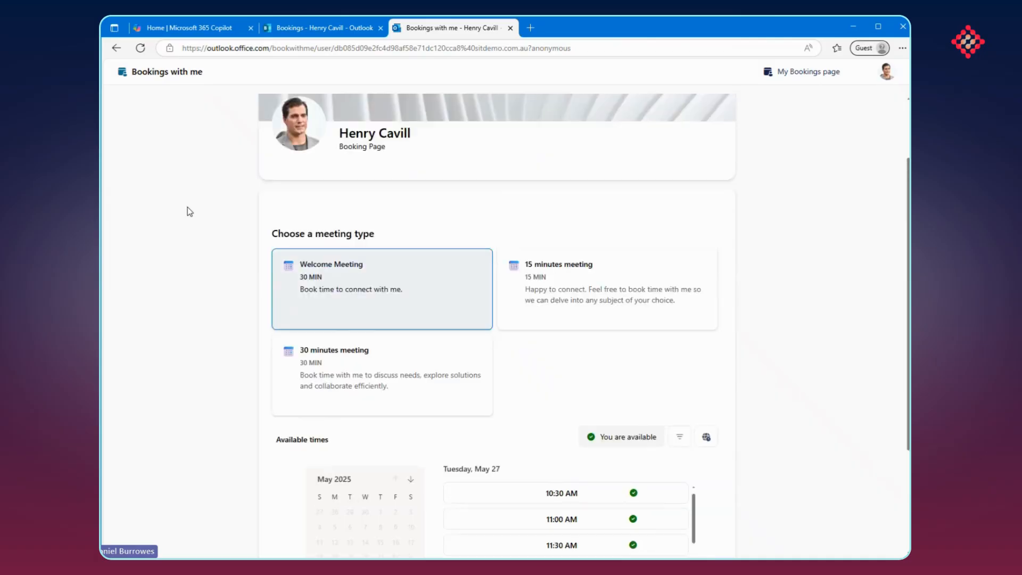
pyautogui.scroll(-2, 190, 210)
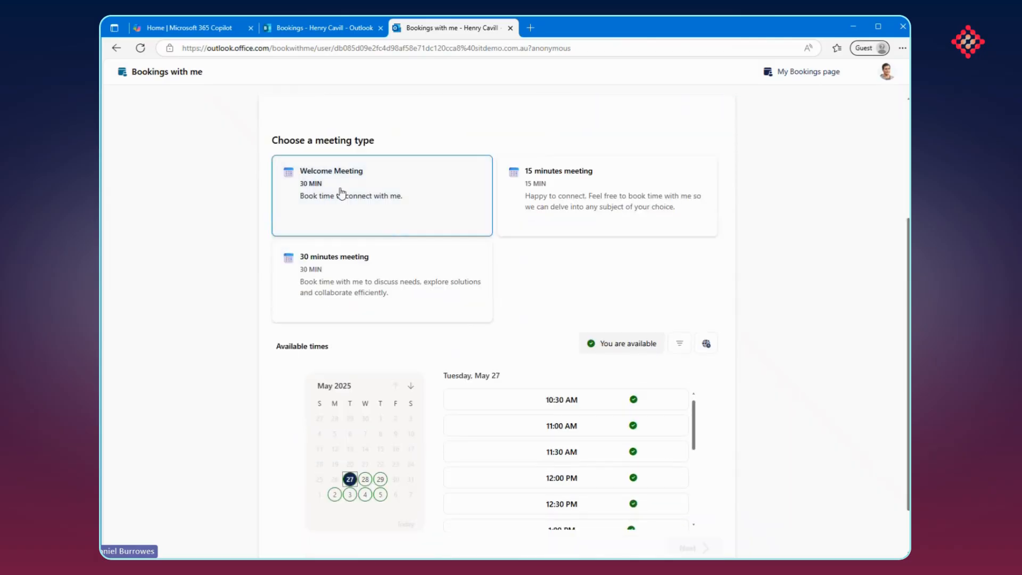
pyautogui.click(367, 201)
pyautogui.scroll(-1, 358, 223)
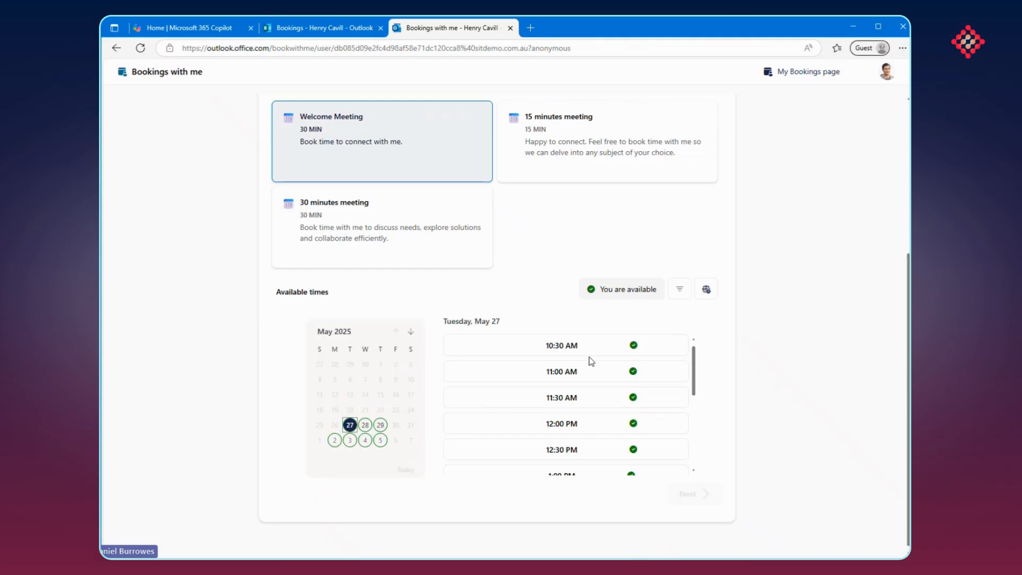
pyautogui.scroll(1, 577, 355)
pyautogui.scroll(-1, 577, 408)
pyautogui.click(365, 424)
pyautogui.moveTo(701, 361)
pyautogui.mouseDown()
pyautogui.moveTo(690, 451)
pyautogui.moveTo(691, 354)
pyautogui.mouseUp()
pyautogui.click(540, 348)
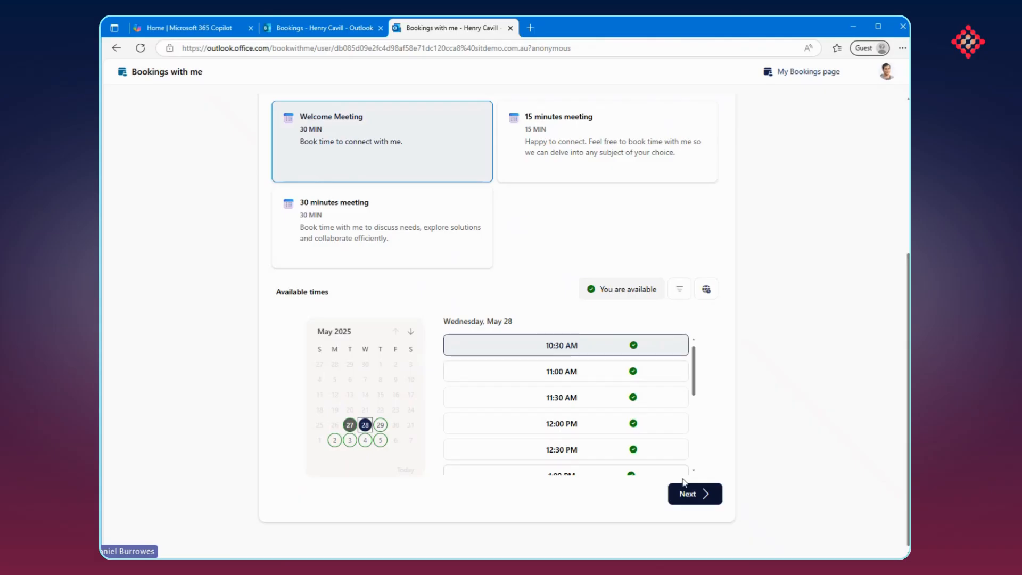
# Set the booking page's time zone to (UTC+08:00) Perth
pyautogui.click(706, 289)
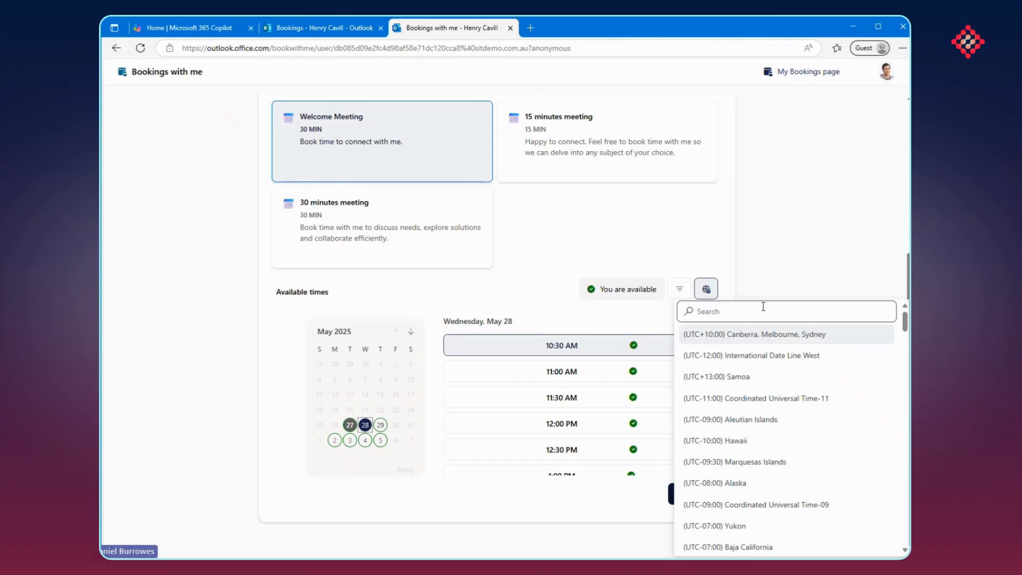
pyautogui.click(763, 306)
pyautogui.write('perth')
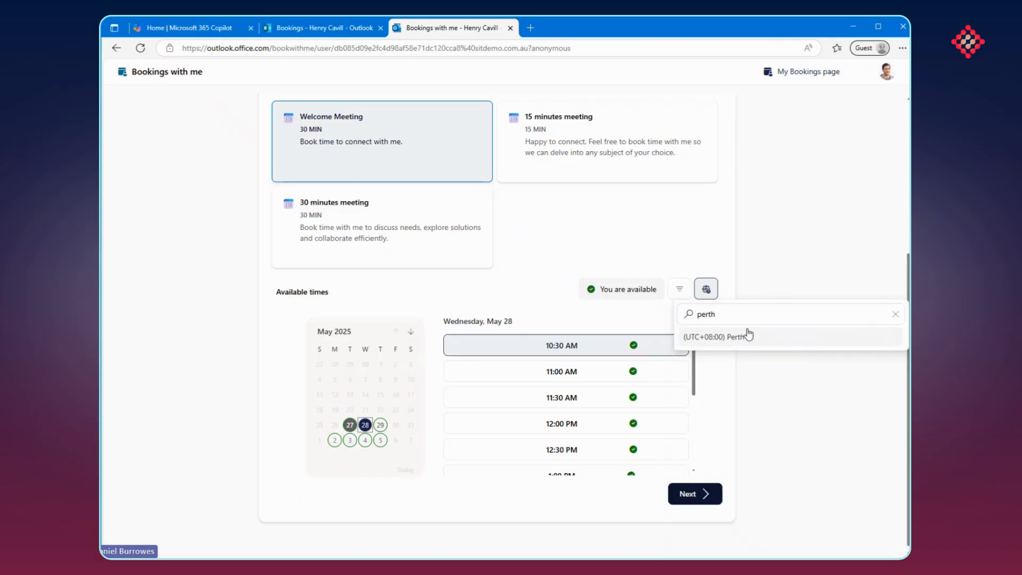
pyautogui.click(749, 335)
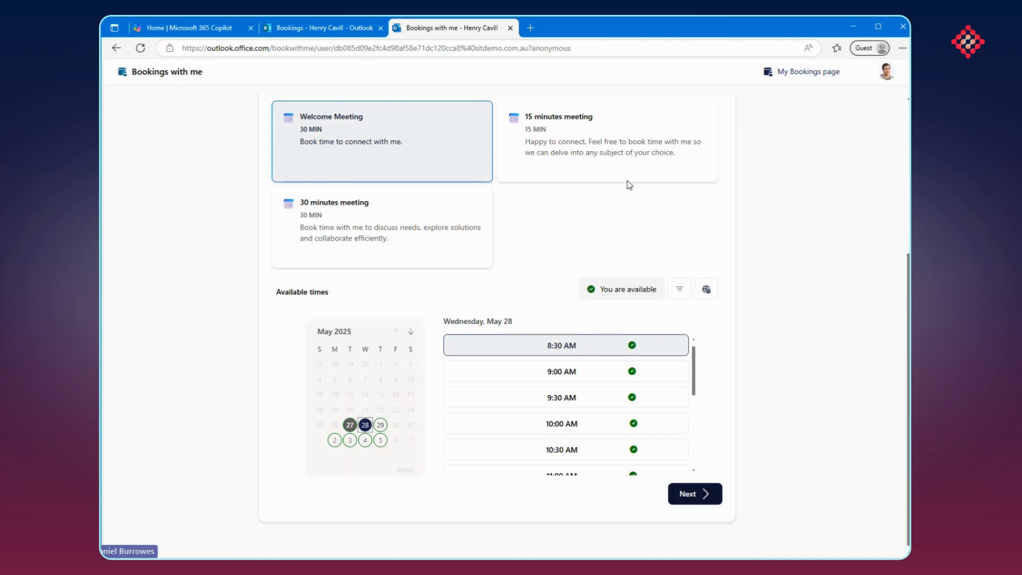
pyautogui.click(706, 290)
pyautogui.click(707, 286)
# Book the Welcome Meeting with the note "Catch Up Meeting" and close the booking confirmation
pyautogui.click(692, 493)
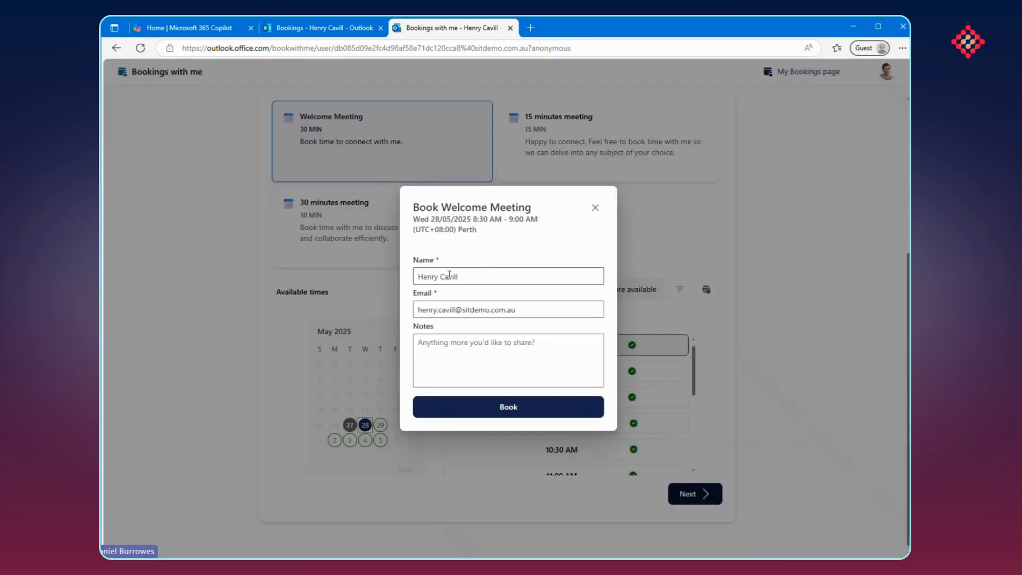
pyautogui.click(495, 377)
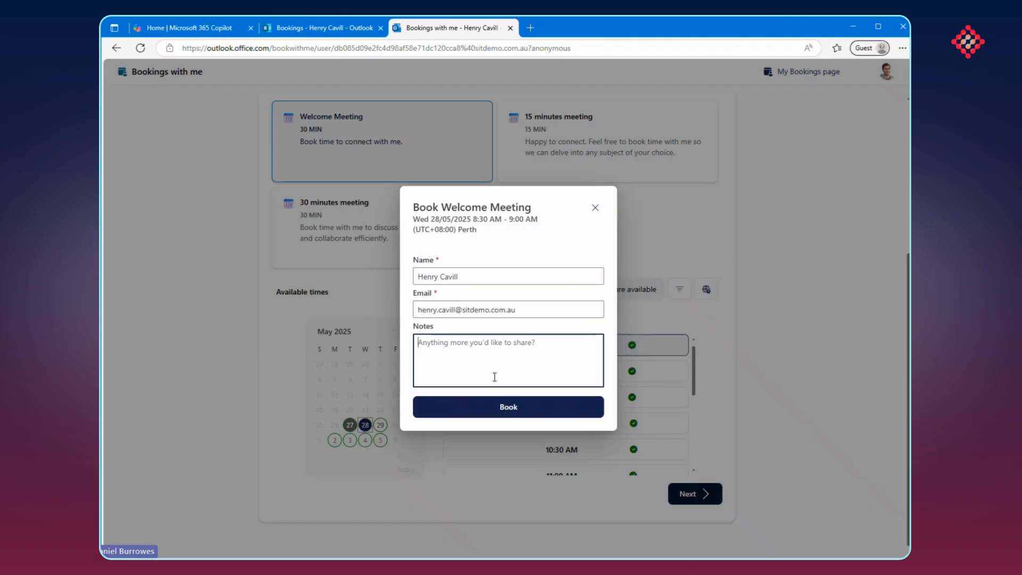
pyautogui.write('Catch Up Meeting')
pyautogui.click(519, 410)
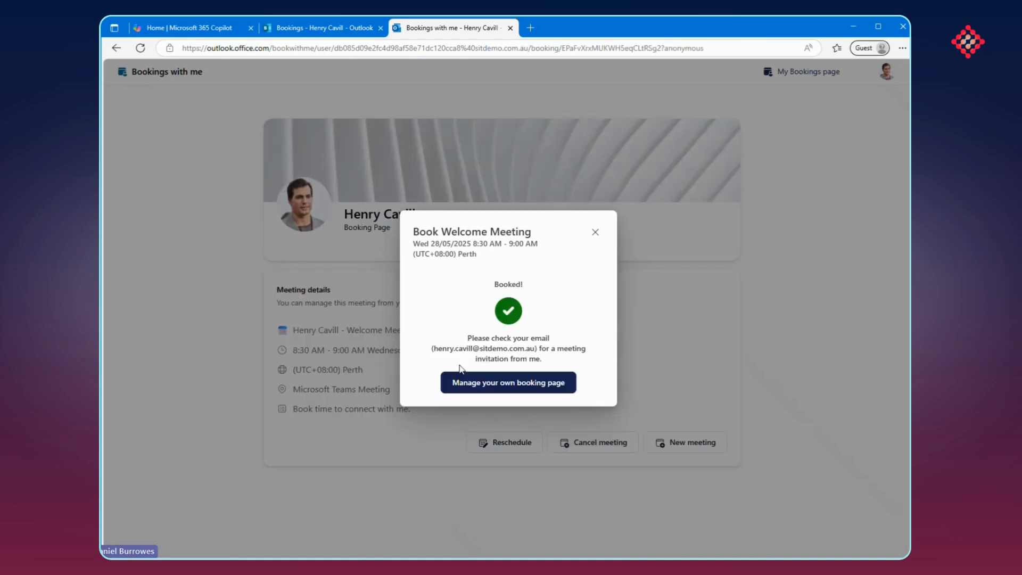
pyautogui.click(594, 232)
# Switch to Outlook from the Microsoft 365 home page and check the meeting name and time in the new booking email
pyautogui.click(183, 28)
pyautogui.click(121, 75)
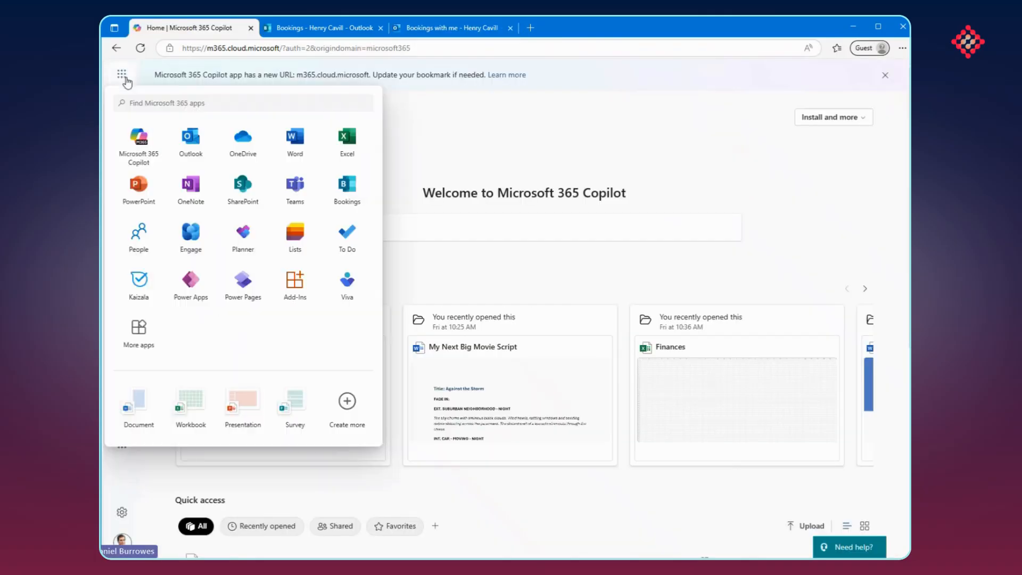
pyautogui.click(216, 144)
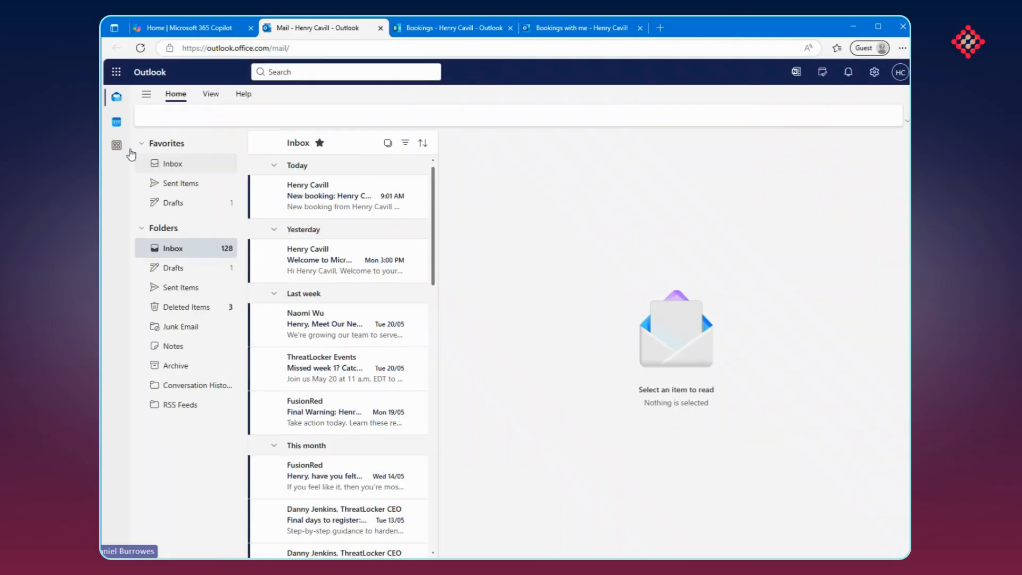
pyautogui.click(340, 196)
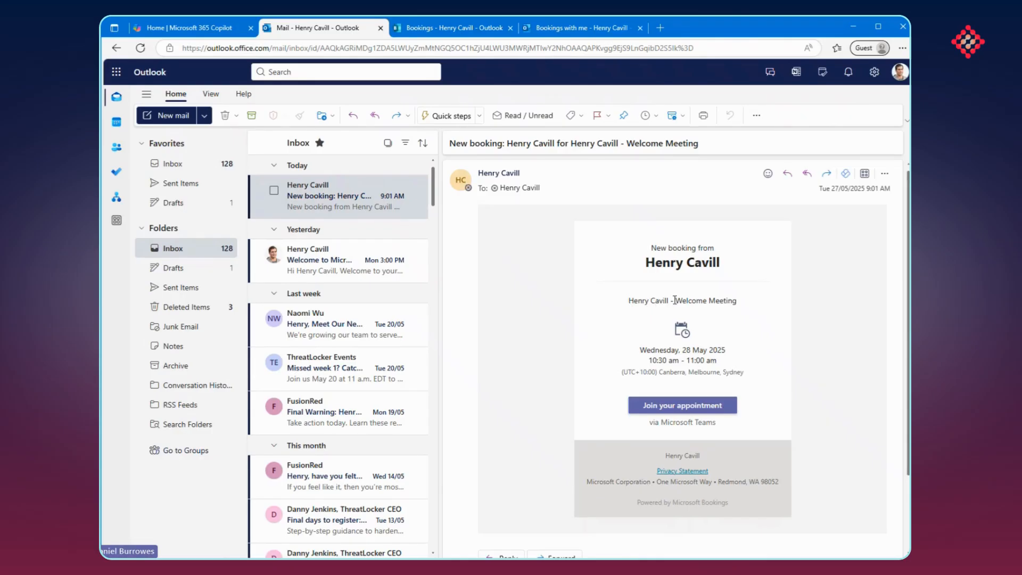
pyautogui.moveTo(674, 300); pyautogui.dragTo(753, 304)
pyautogui.click(648, 360)
pyautogui.moveTo(648, 360); pyautogui.dragTo(717, 360)
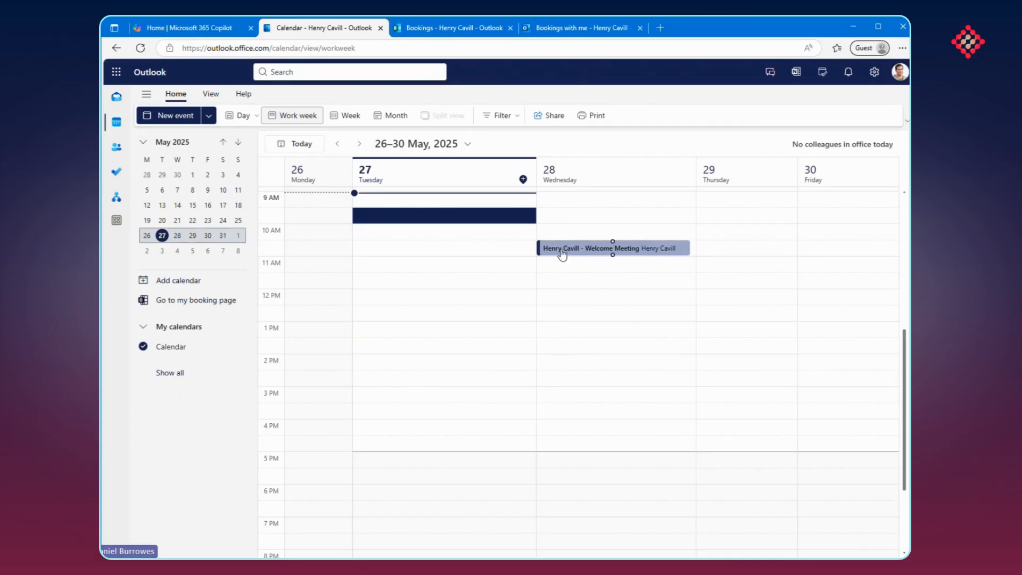
# Review the details of the Welcome Meeting event on Wednesday 28 May in the Outlook calendar, and close it
pyautogui.doubleClick(667, 256)
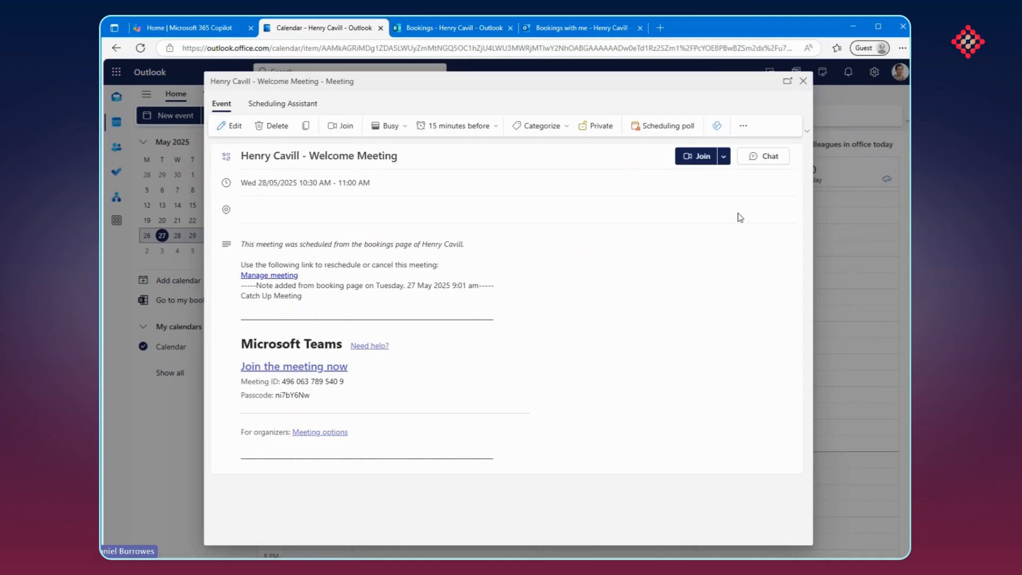
pyautogui.click(804, 83)
# Return to the Bookings homepage and look through the header images available for the personal booking page
pyautogui.click(426, 28)
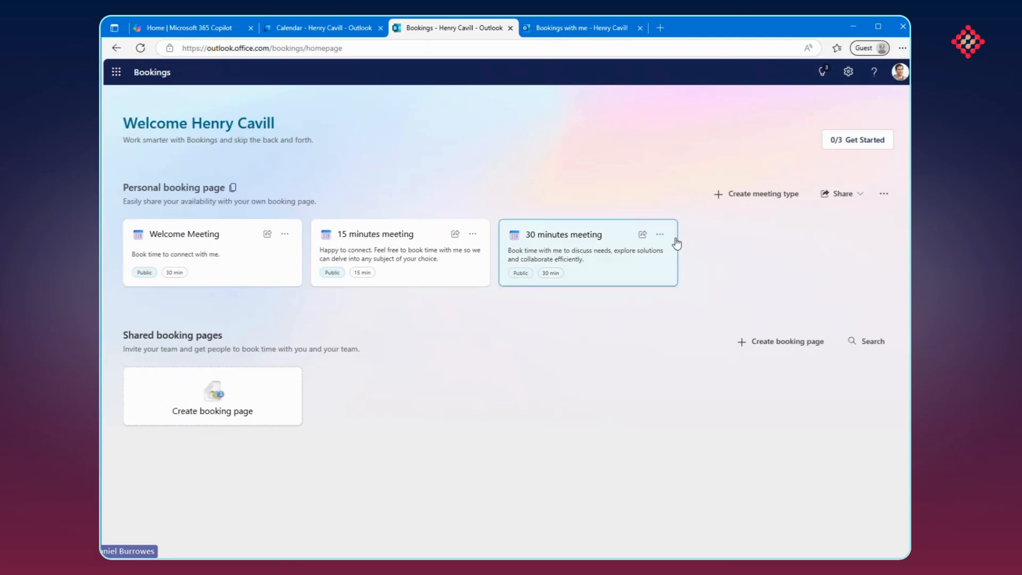
pyautogui.click(862, 201)
pyautogui.click(862, 212)
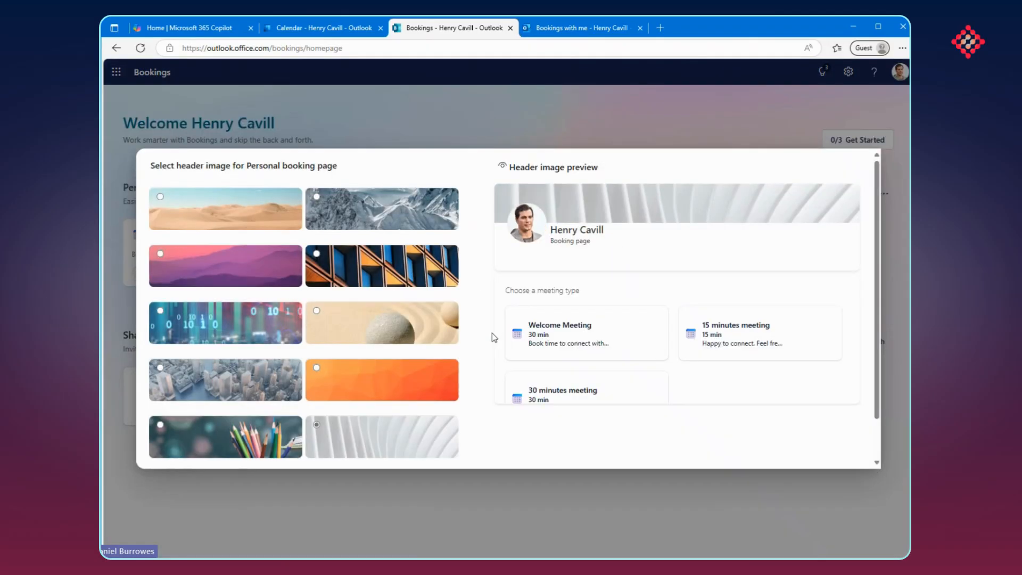
pyautogui.scroll(-2, 492, 333)
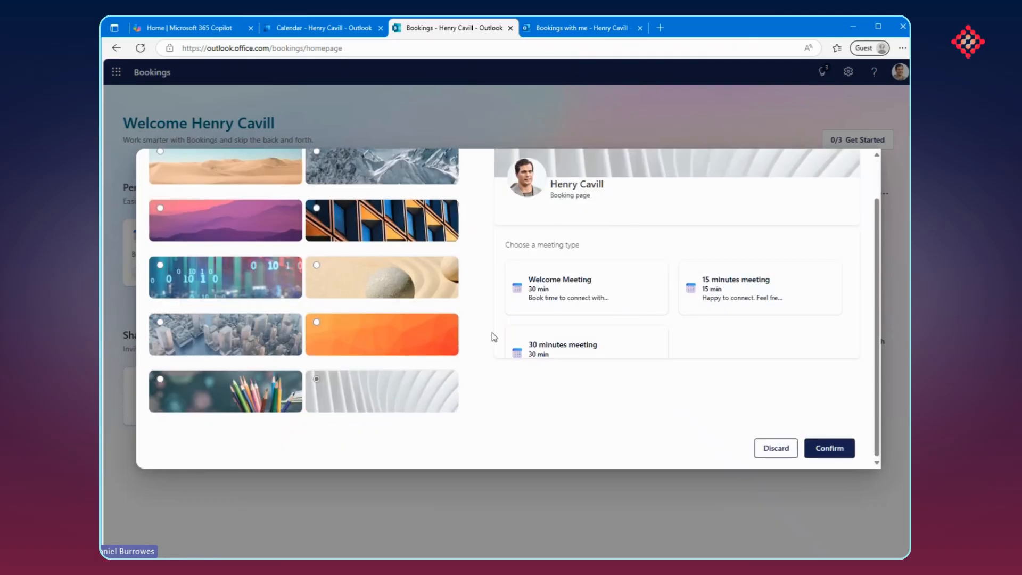
pyautogui.scroll(2, 492, 332)
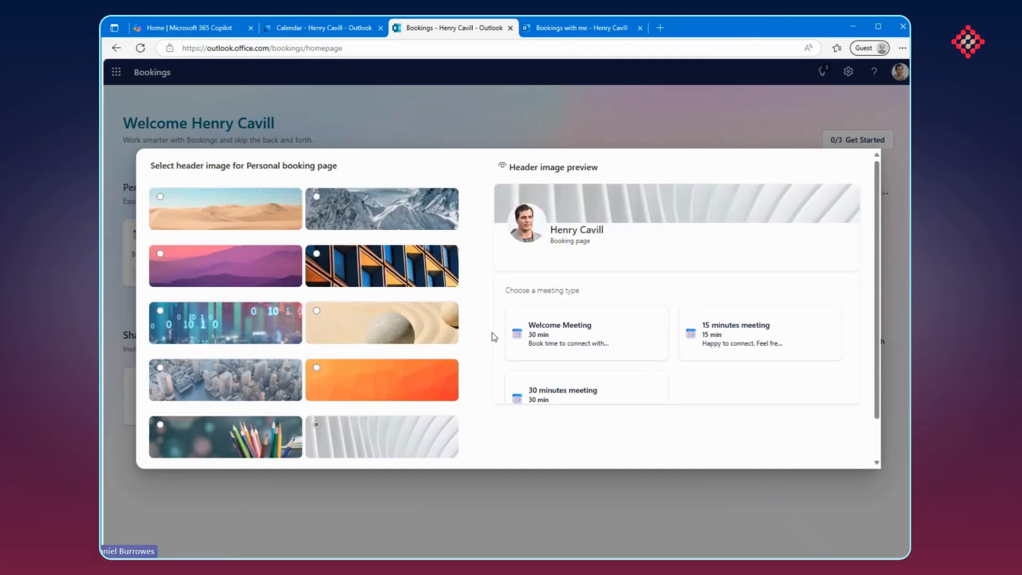
pyautogui.scroll(-2, 466, 342)
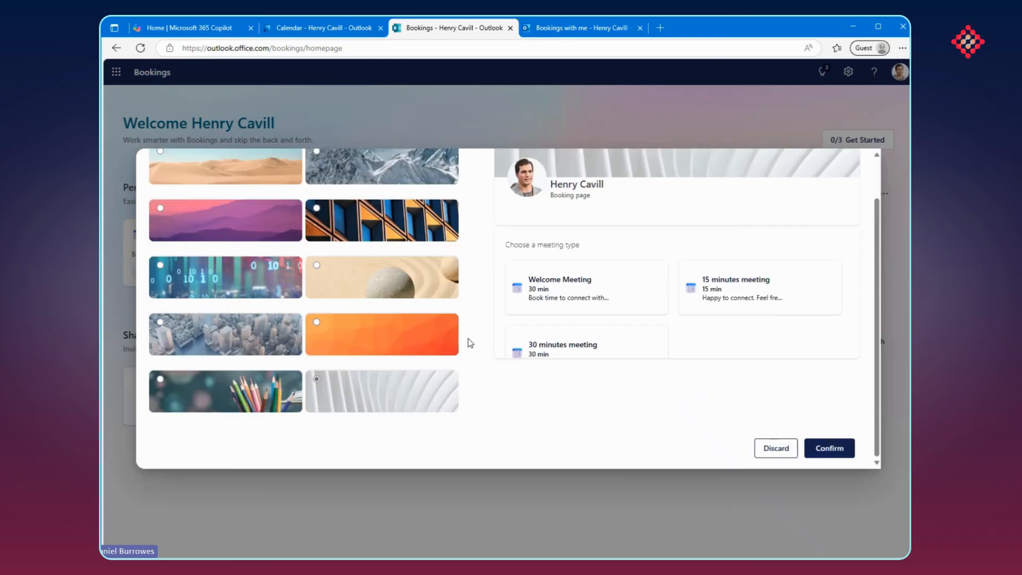
pyautogui.scroll(2, 469, 342)
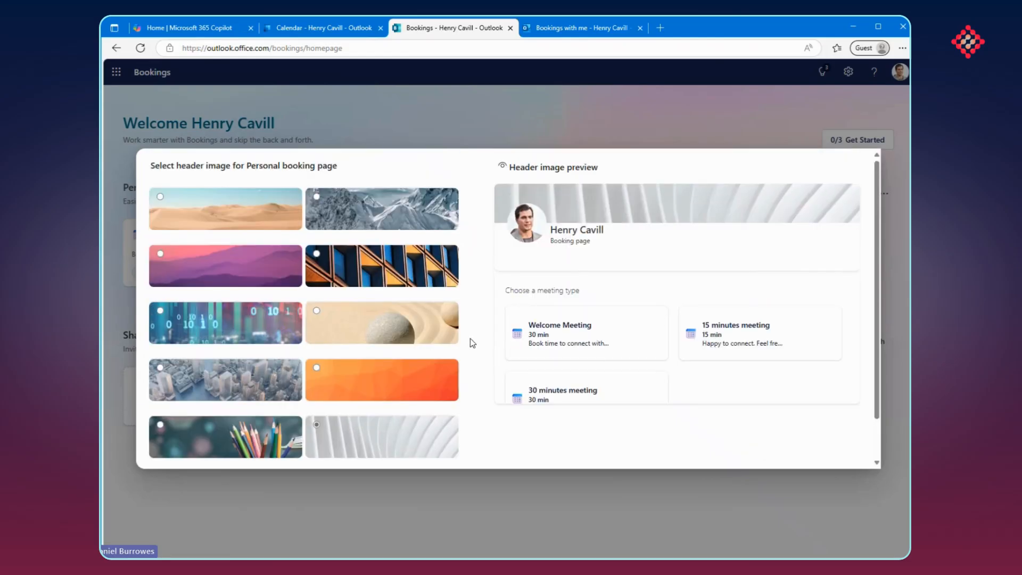
# Preview the purple hills and the blue-and-orange building facade as header images for the personal booking page, and discard the selection
pyautogui.click(218, 253)
pyautogui.click(430, 276)
pyautogui.scroll(-2, 762, 417)
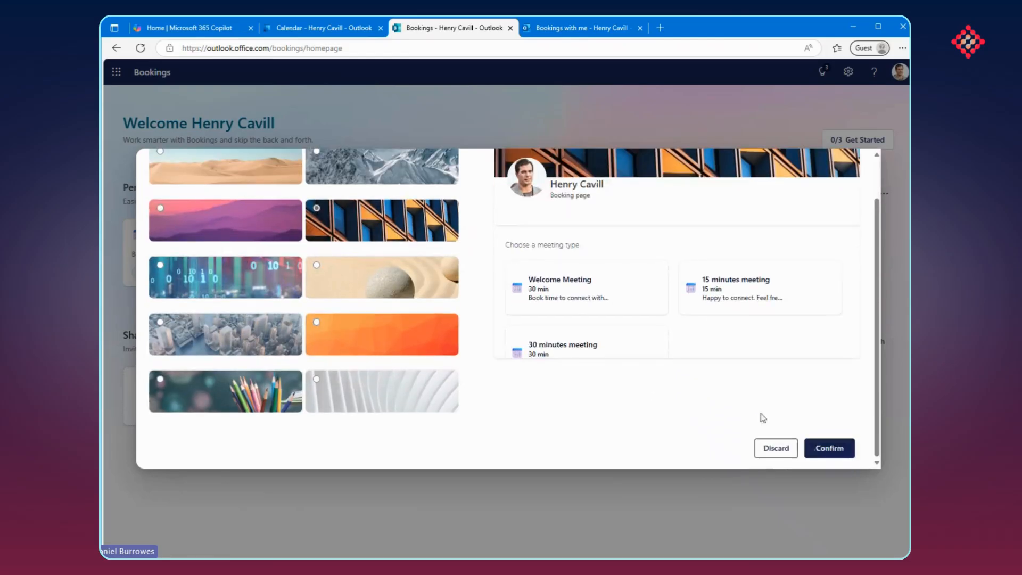
pyautogui.click(774, 448)
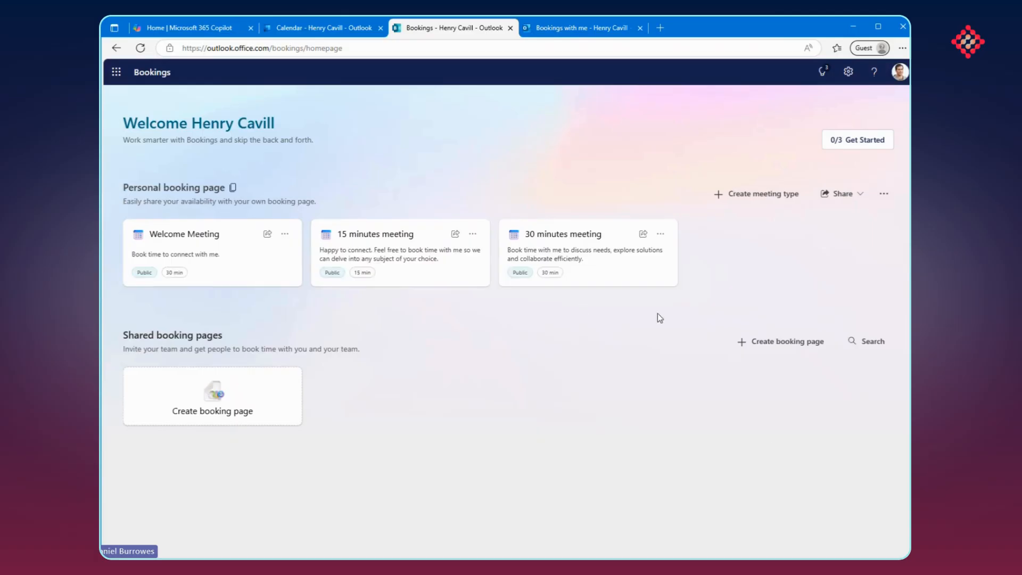
# Check the header image and meeting details on the Bookings with me page, and return to the Bookings homepage
pyautogui.click(580, 28)
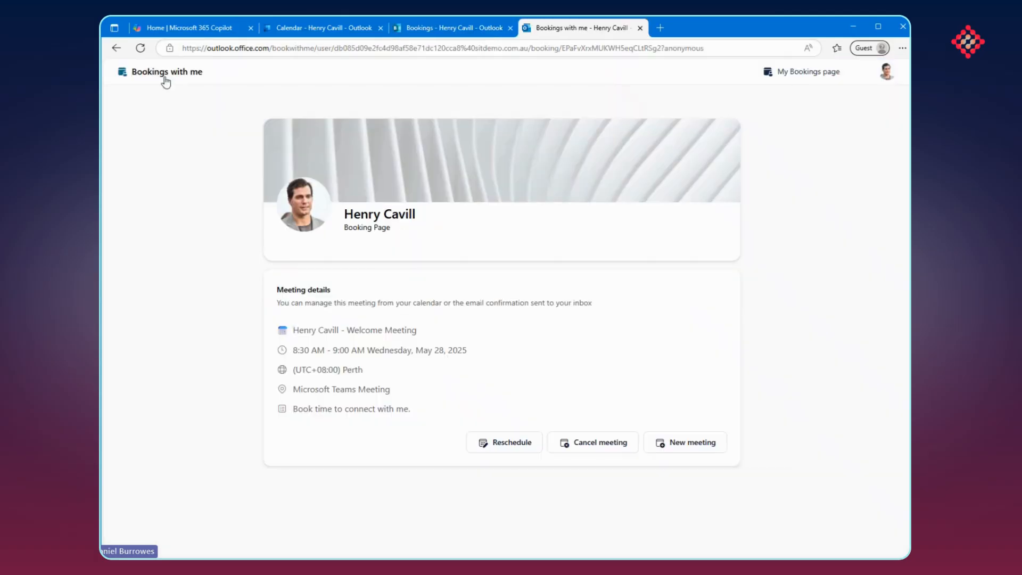
pyautogui.click(164, 80)
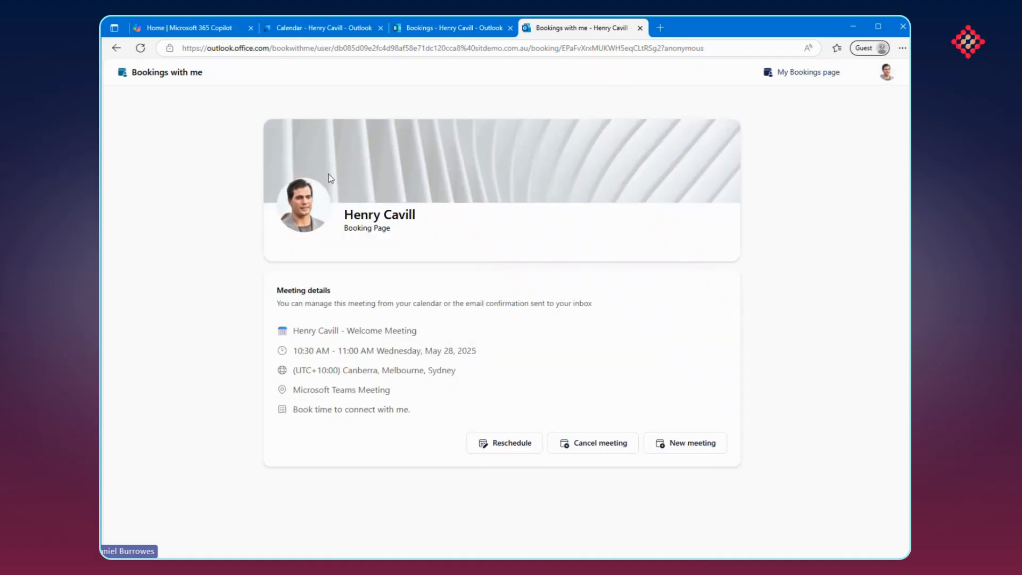
pyautogui.click(421, 29)
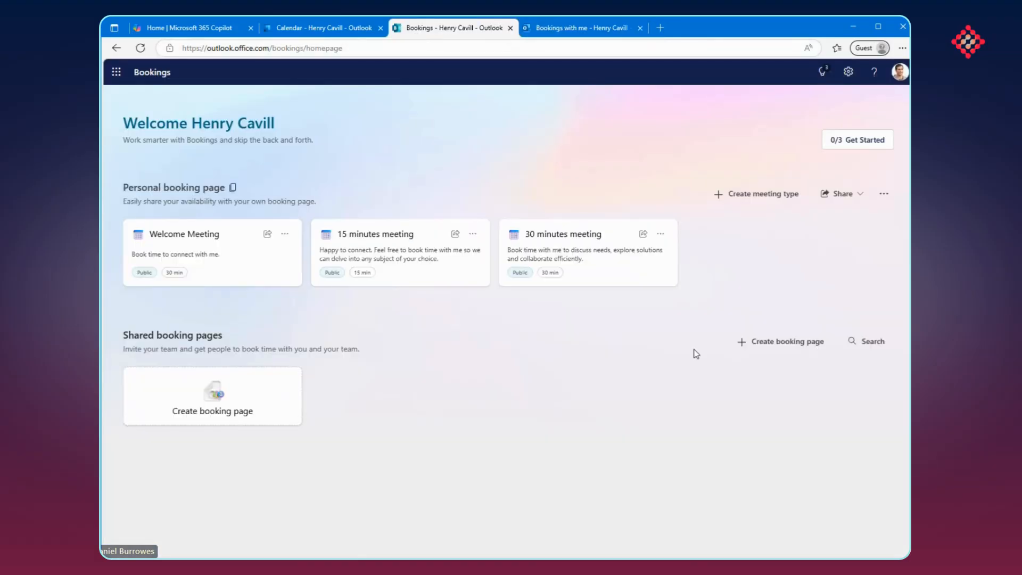
# Review the options on the new meeting type form and leave it without saving
pyautogui.click(745, 195)
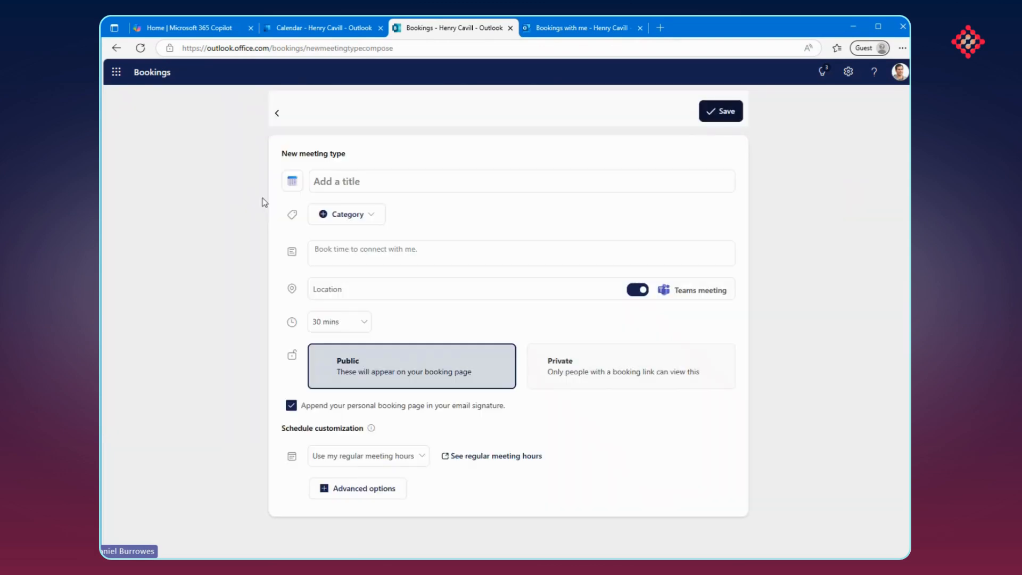
pyautogui.click(276, 114)
pyautogui.click(513, 336)
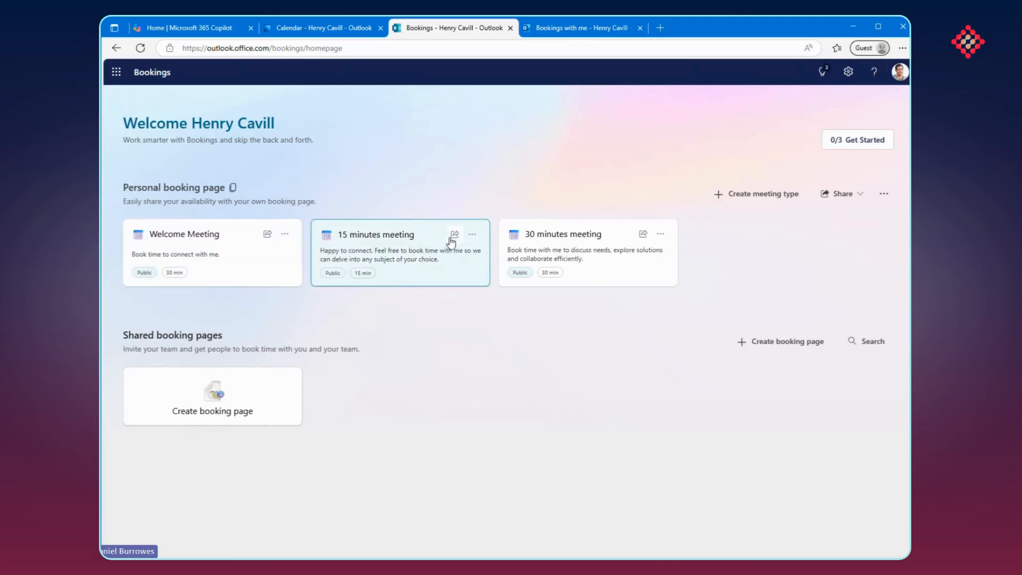
# View the sharing link of the 15 minutes meeting type and close the sharing dialog
pyautogui.click(454, 235)
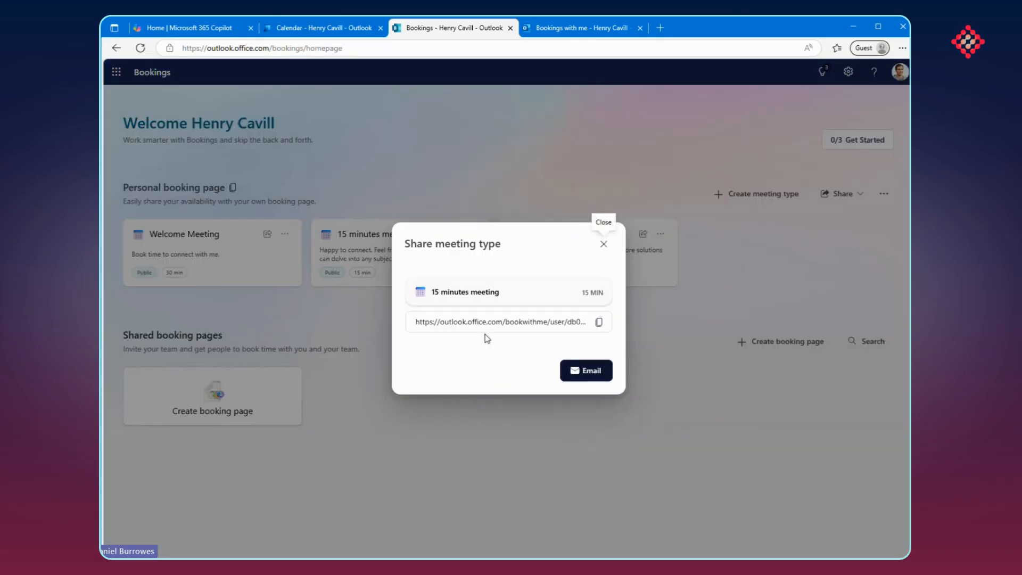
pyautogui.moveTo(425, 321); pyautogui.dragTo(580, 321)
pyautogui.click(581, 321)
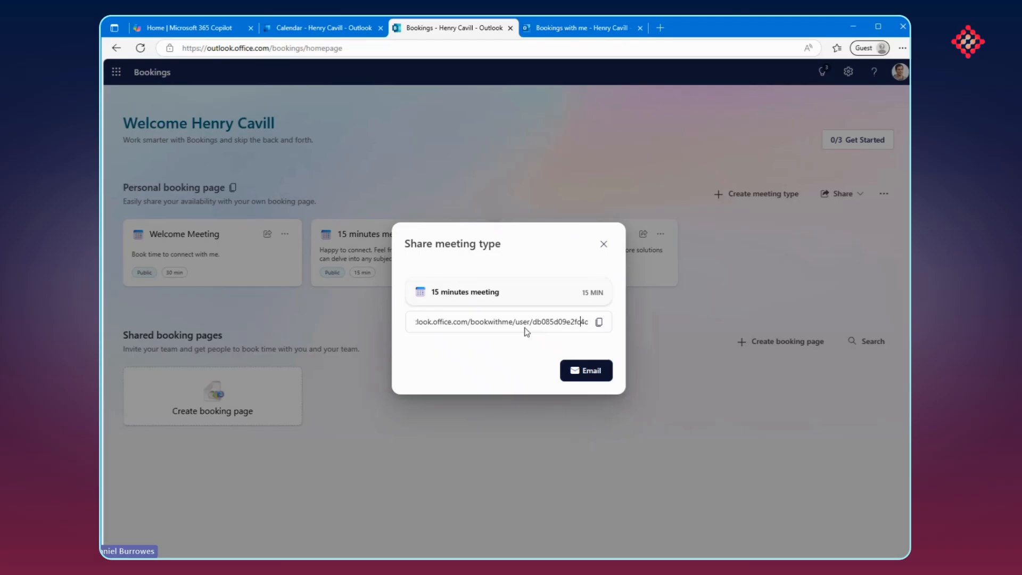
pyautogui.click(603, 245)
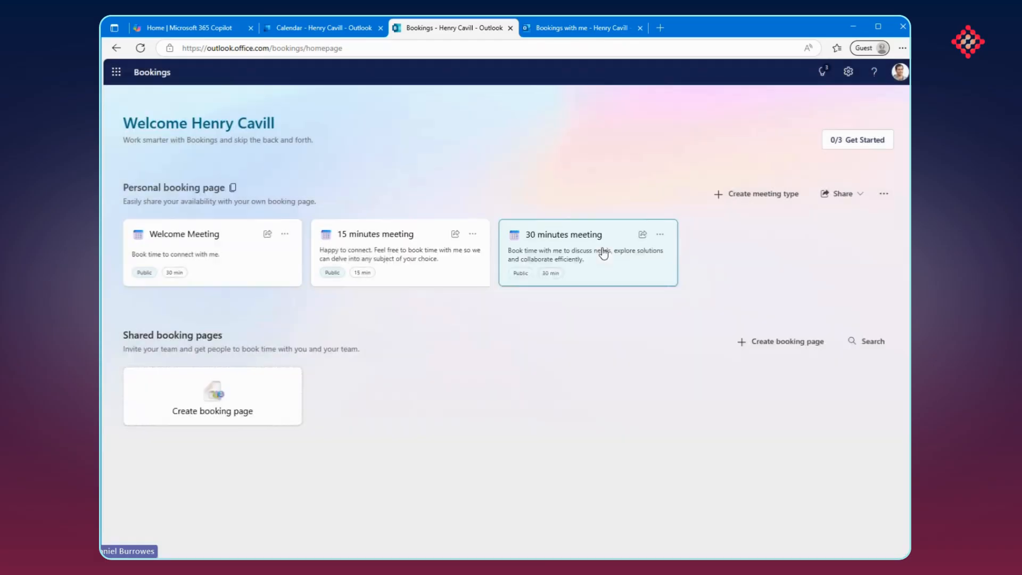
# Show the additional actions available for the 30 minutes meeting type
pyautogui.click(660, 235)
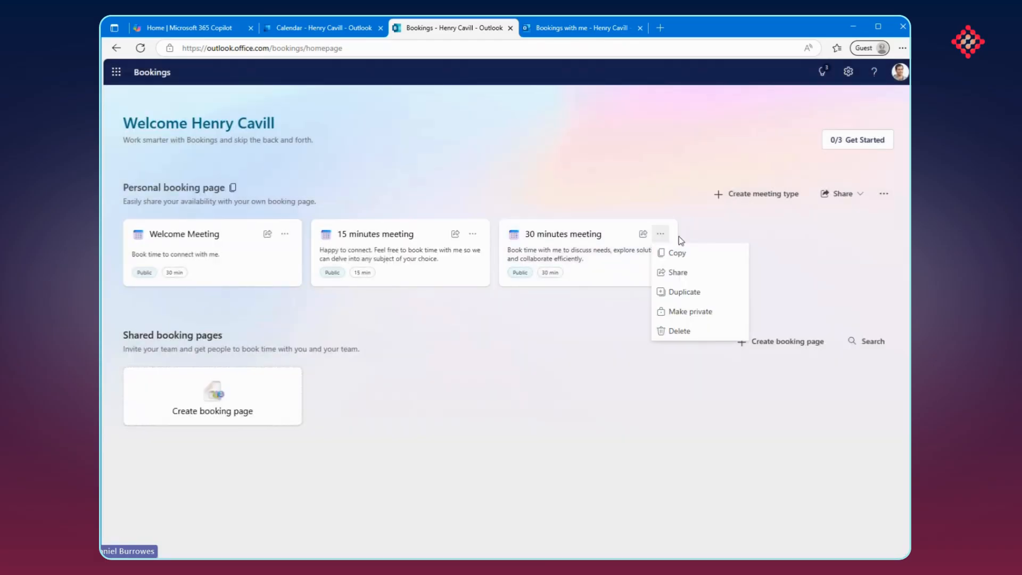